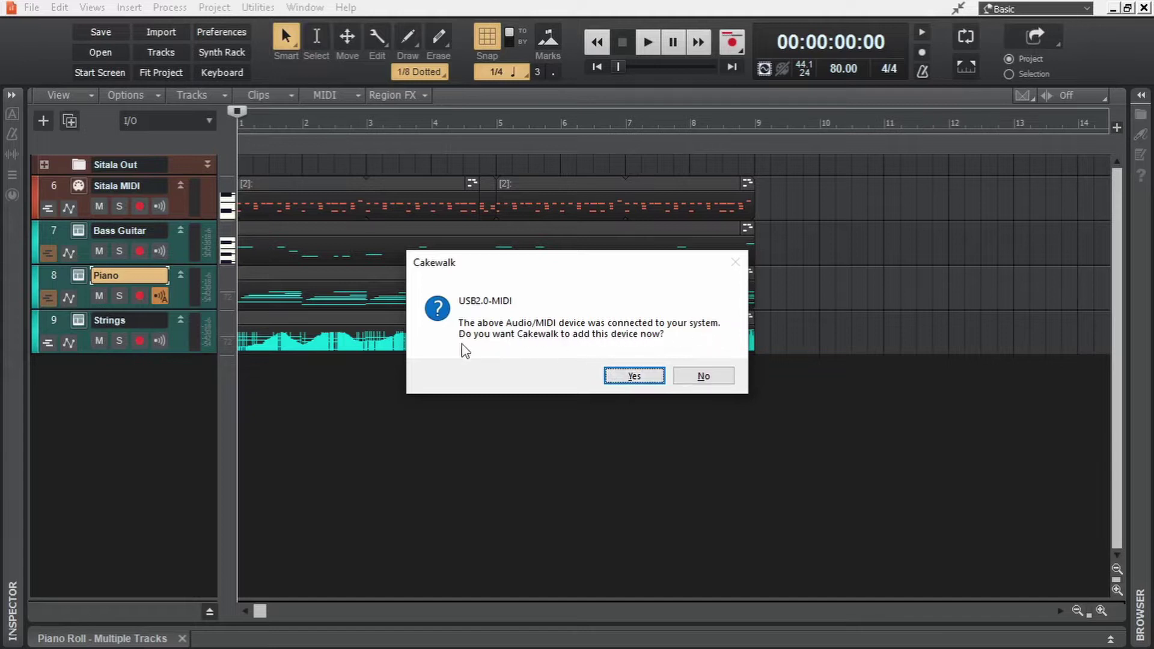
# Answer Yes to add the newly detected USB2.0-MIDI device to the setup.
pyautogui.click(638, 375)
# Enlarge the Piano track and check its input choices without changing them.
pyautogui.moveTo(183, 308); pyautogui.dragTo(185, 445)
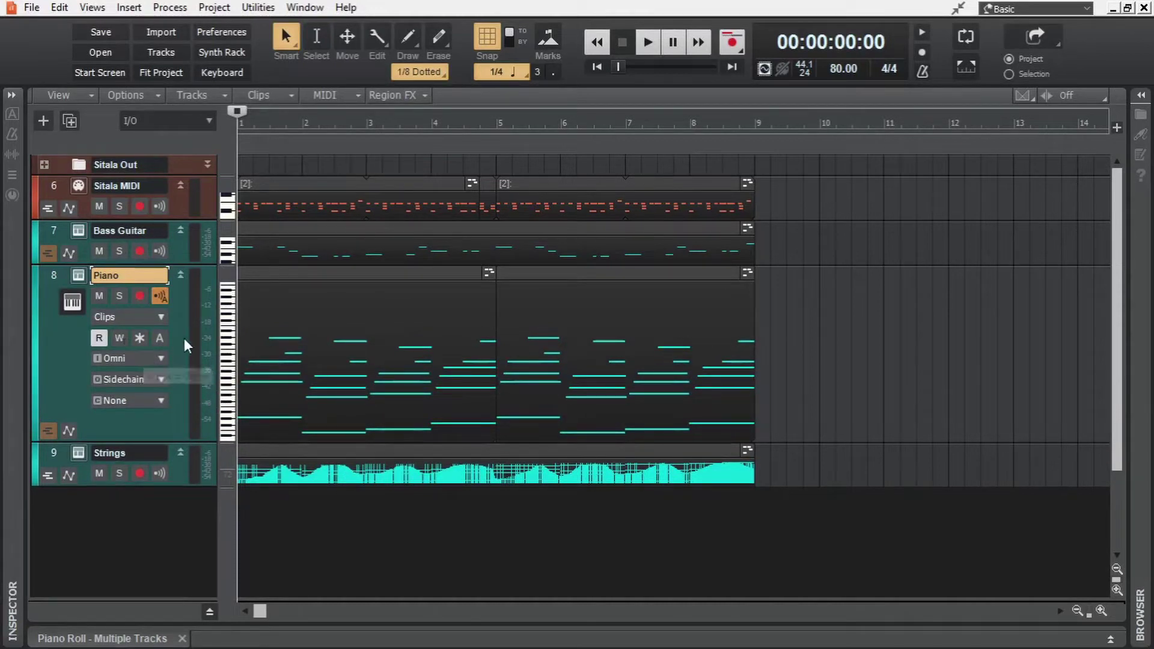
pyautogui.click(184, 120)
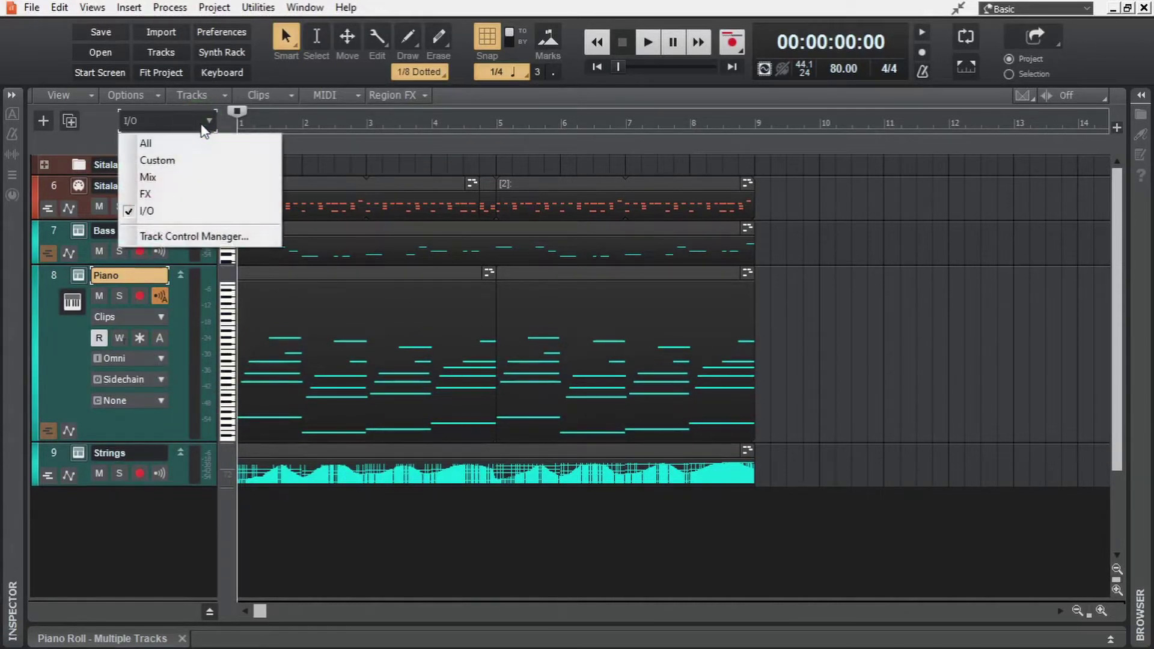
pyautogui.click(160, 357)
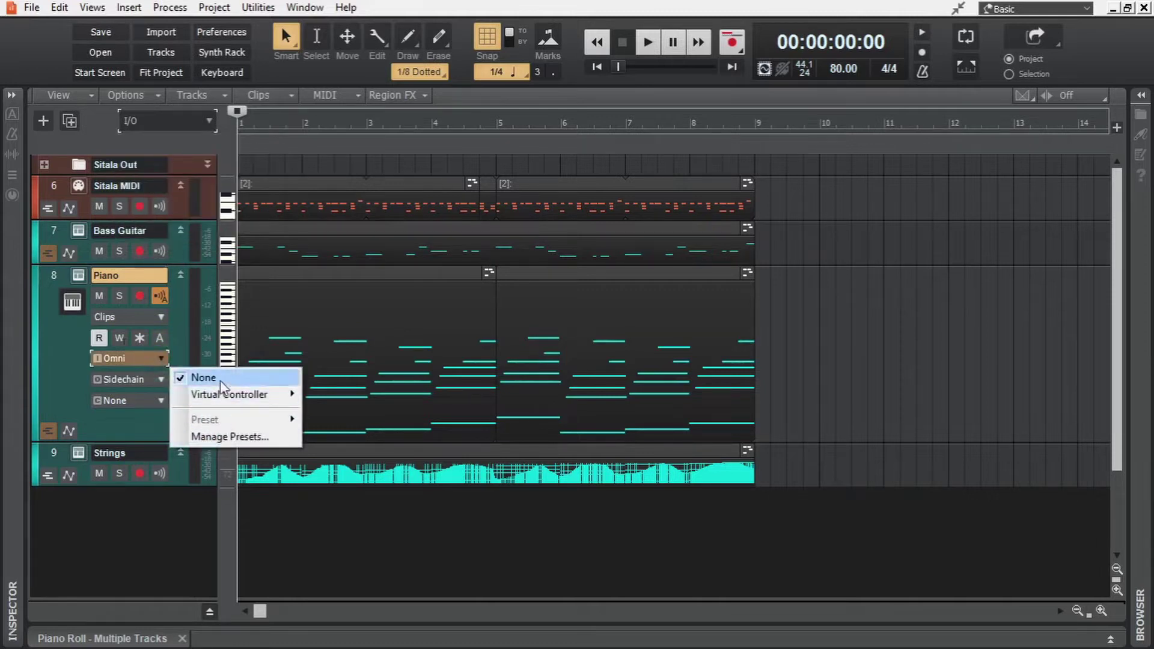
pyautogui.click(181, 315)
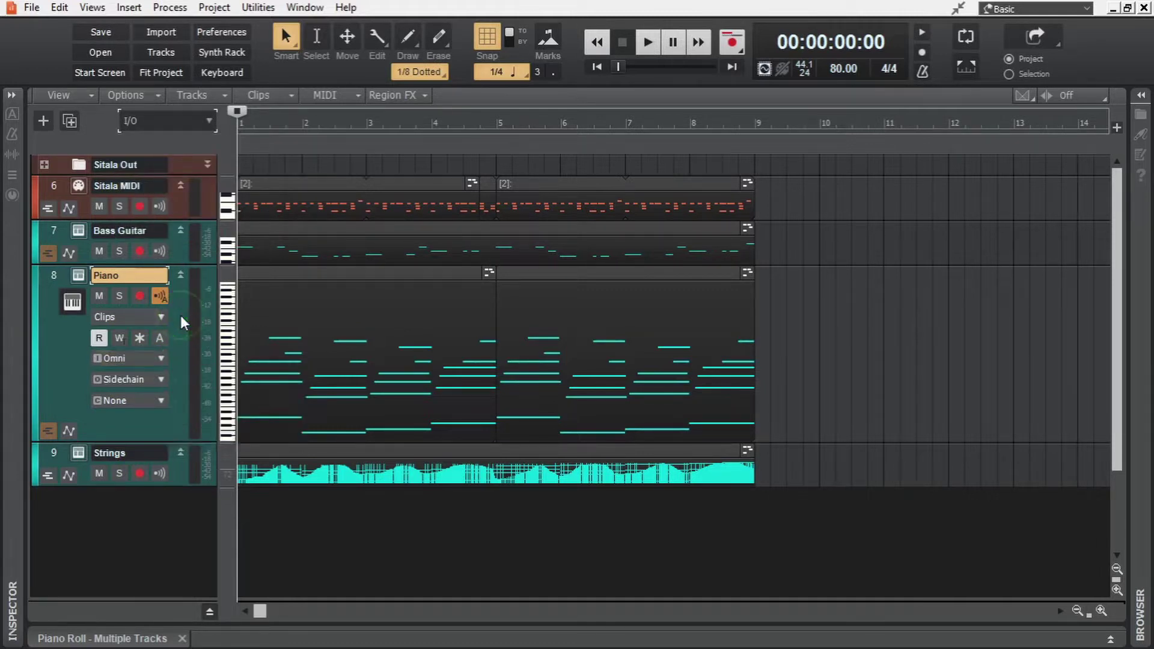
# Enable USB2.0-MIDI as an input in the MIDI Devices preferences.
pyautogui.press('p')
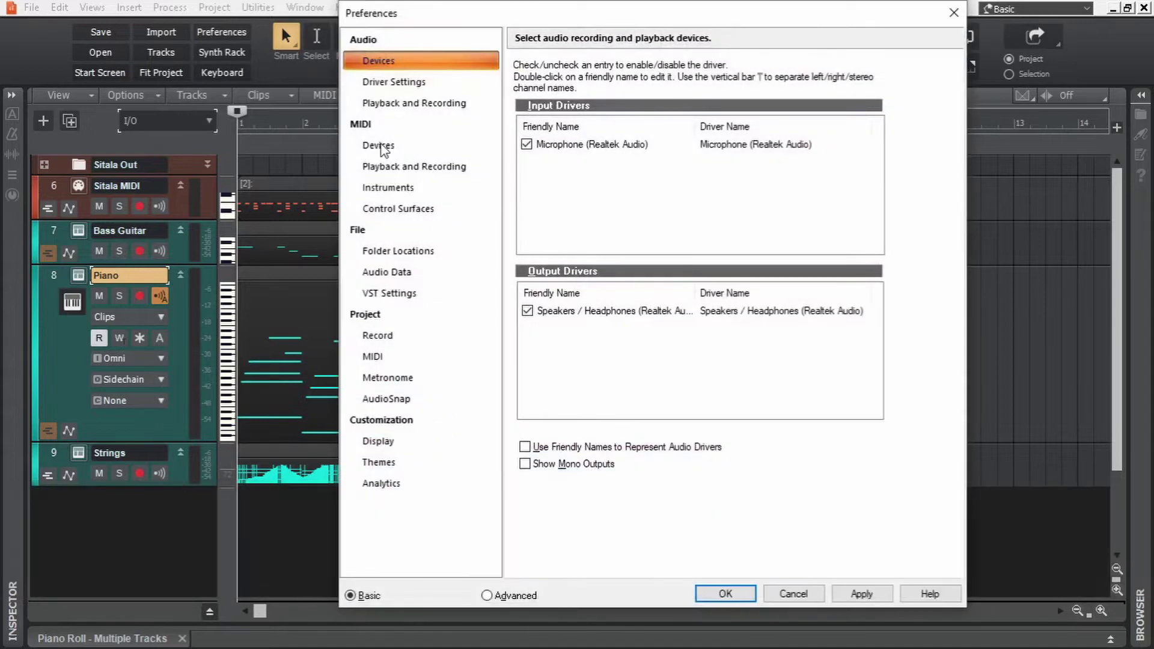
pyautogui.click(399, 147)
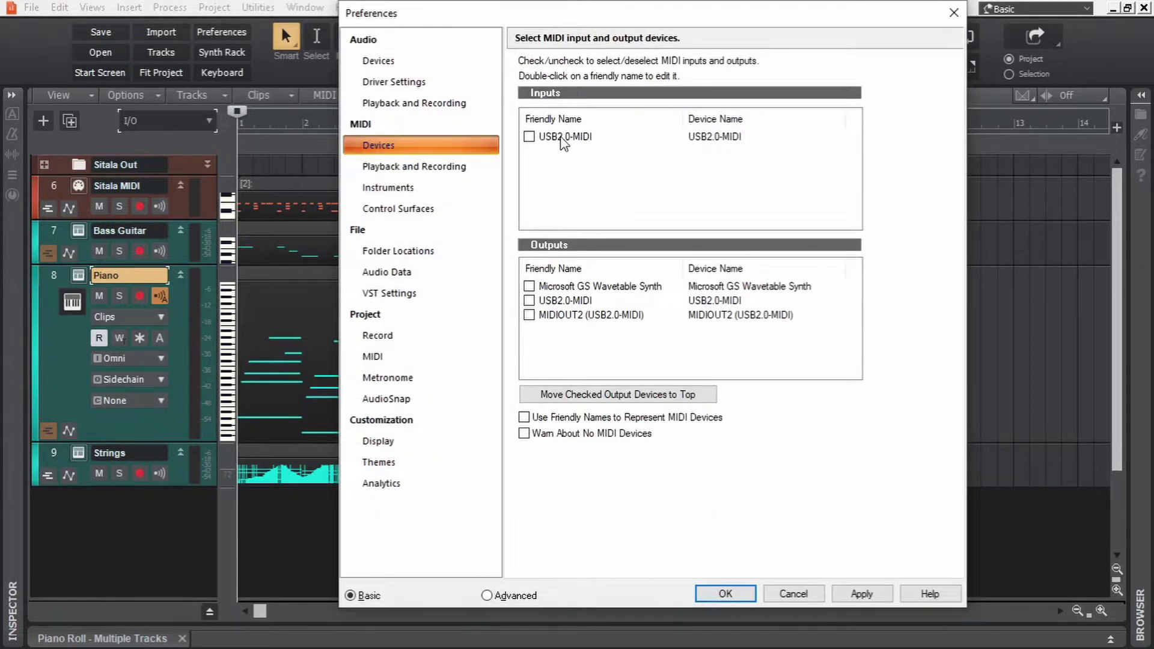
pyautogui.click(529, 137)
pyautogui.click(730, 592)
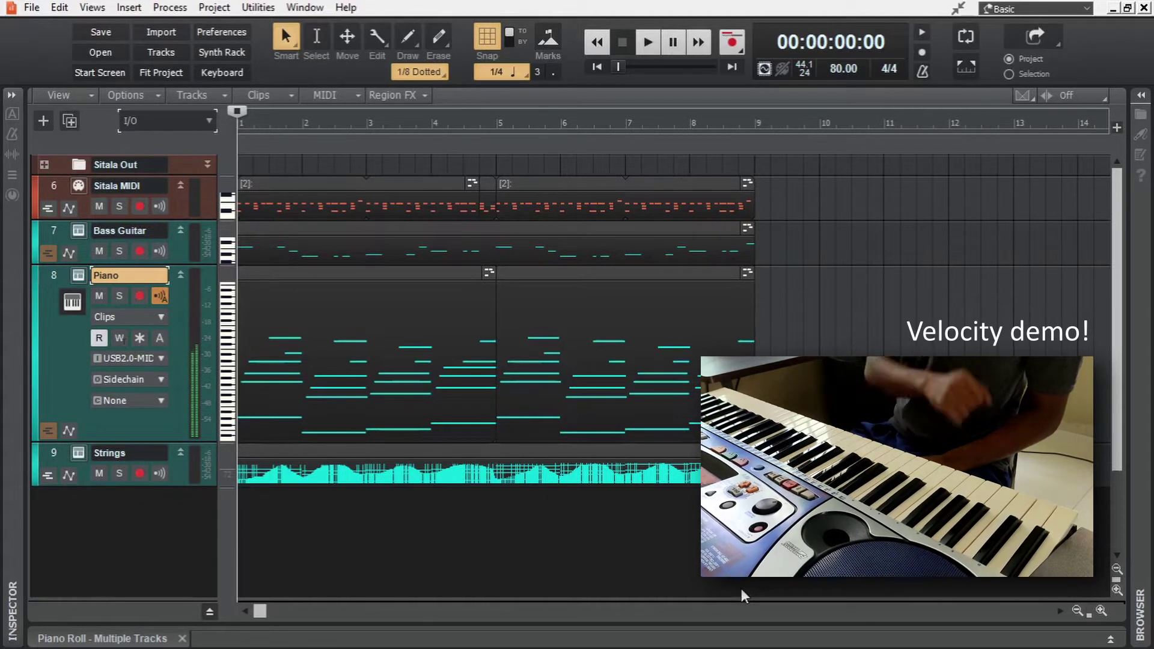
# Fit all tracks, set Bass Guitar's input to All Inputs > MIDI Omni, and make it current.
pyautogui.press('f')
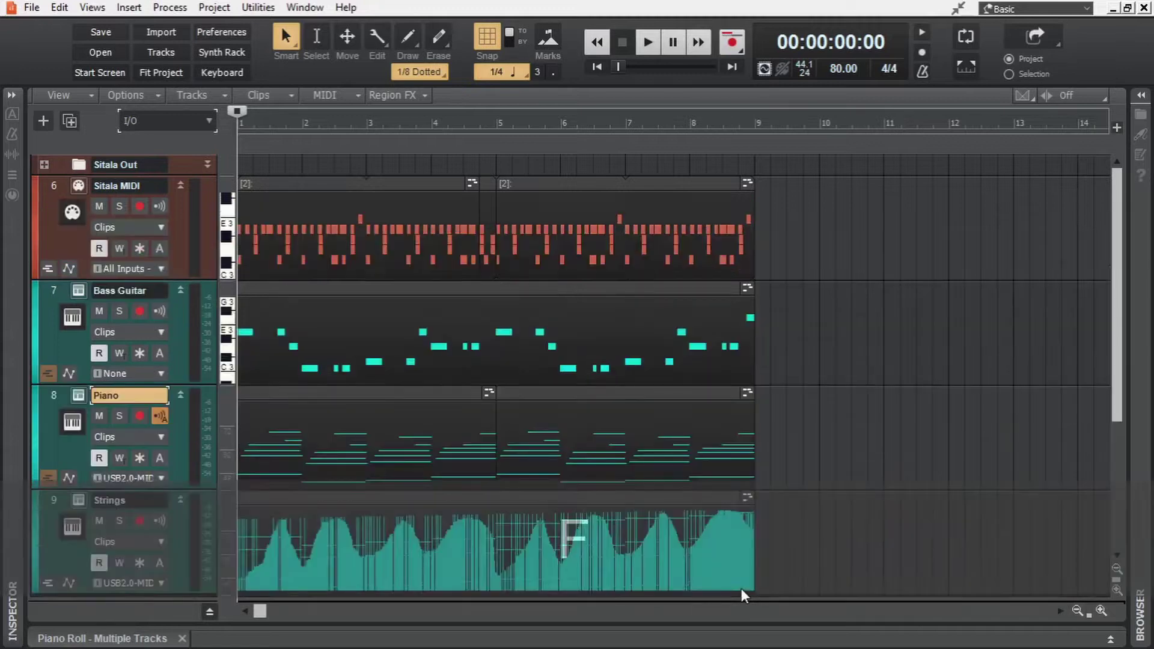
pyautogui.click(161, 373)
pyautogui.moveTo(224, 414)
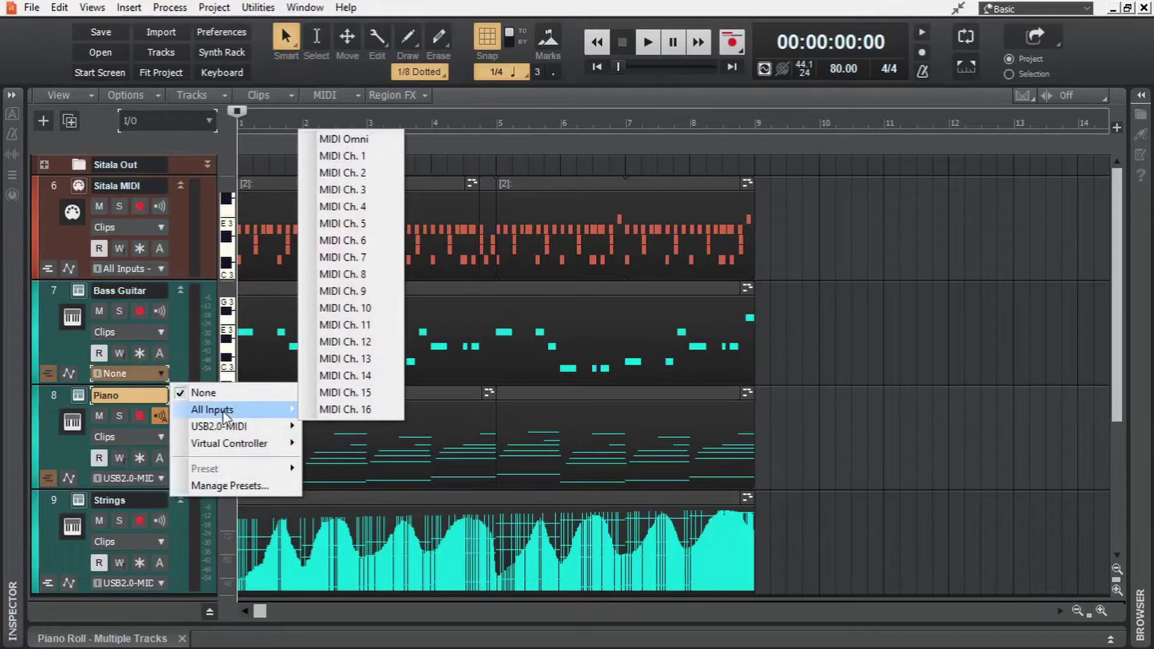
pyautogui.click(369, 140)
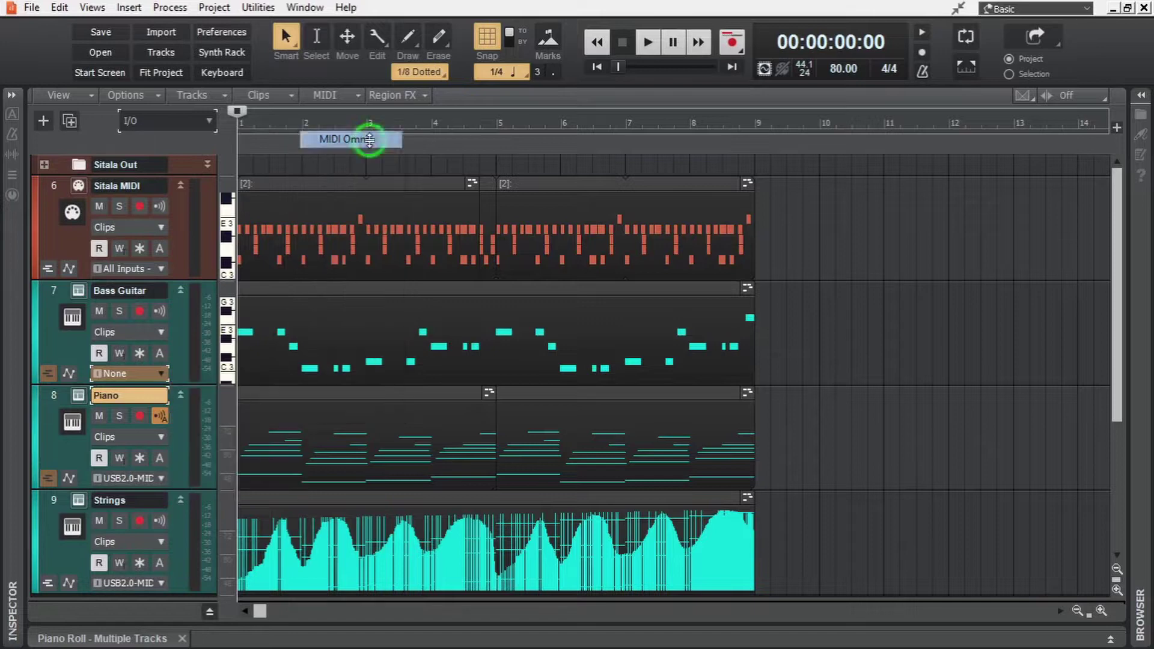
pyautogui.click(61, 290)
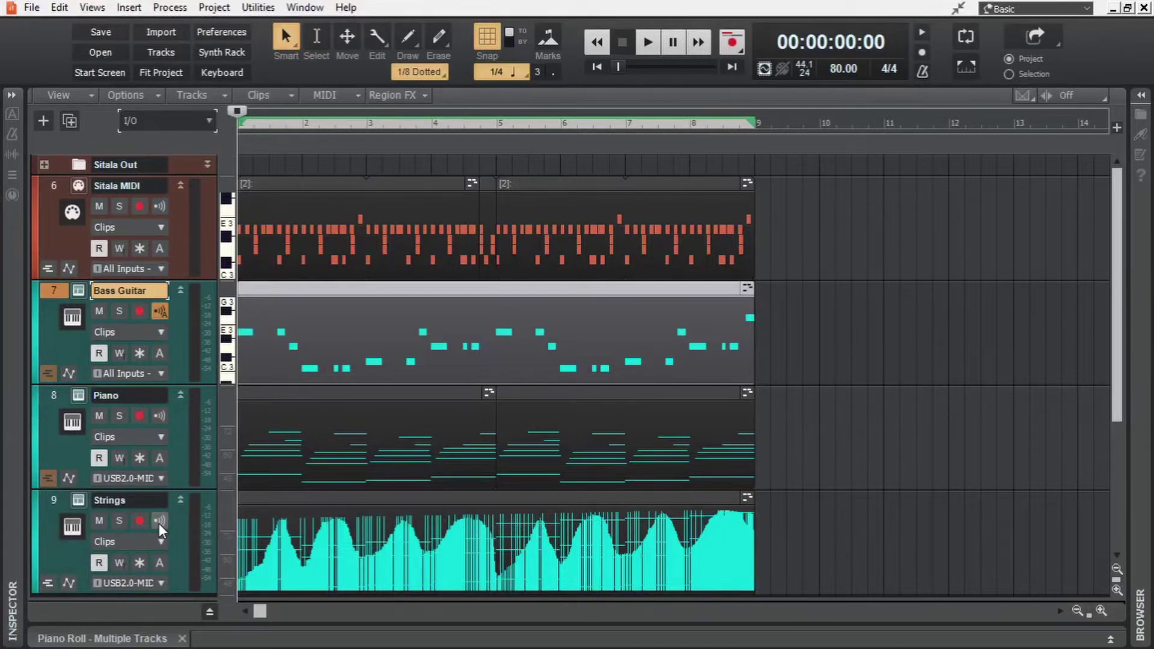
# Play the live keyboard through Piano, then Strings, then Piano again as current track.
pyautogui.click(55, 396)
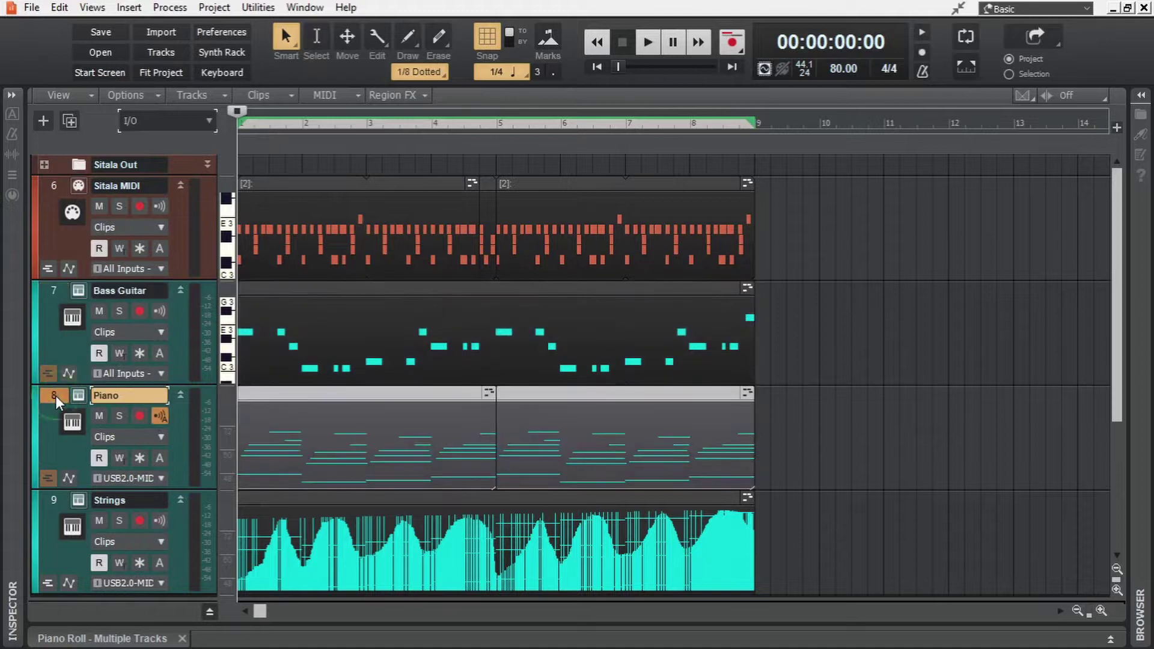
pyautogui.click(52, 507)
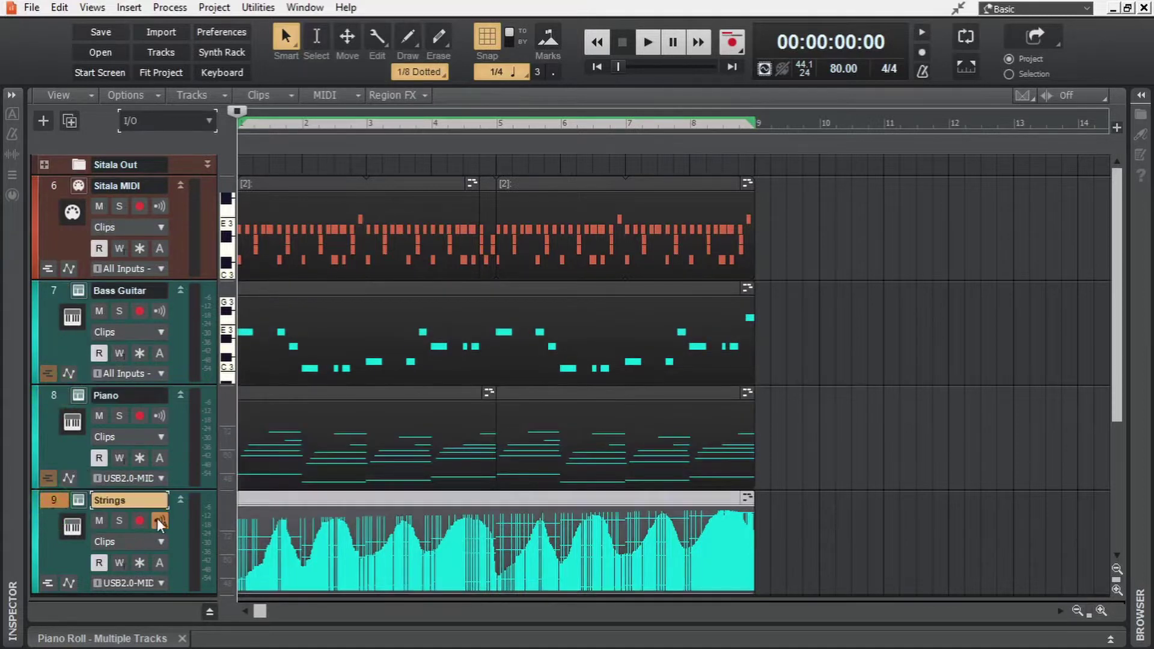
pyautogui.click(55, 398)
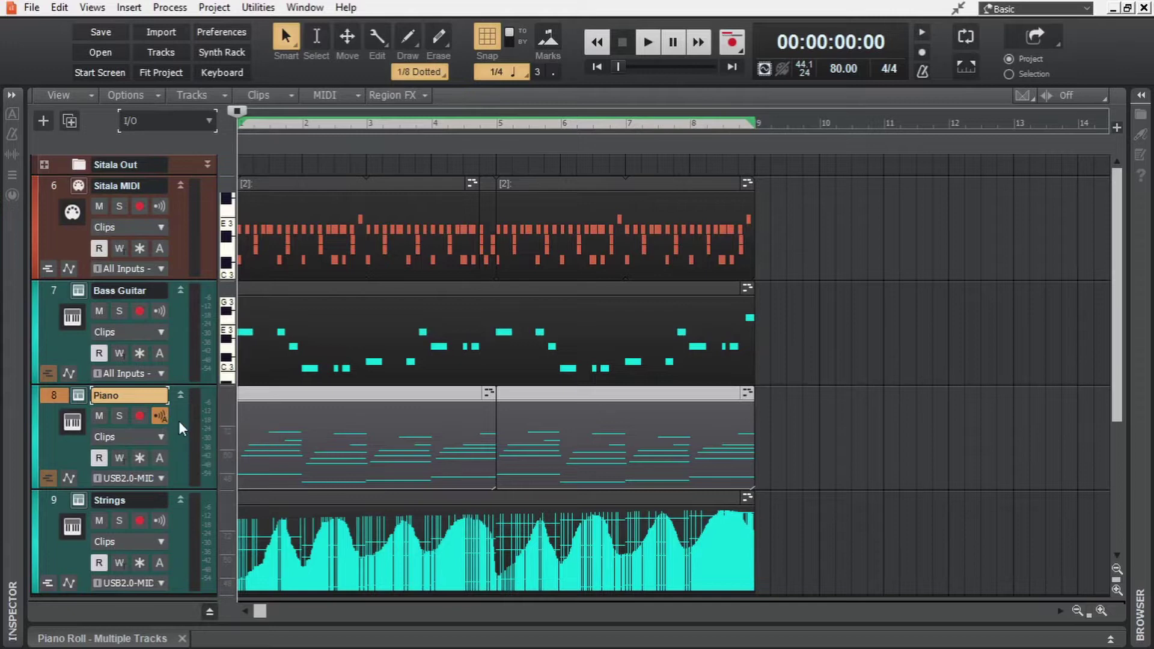
# Review the MIDI Playback and Recording preferences, keeping Always Echo Current MIDI Track on.
pyautogui.press('p')
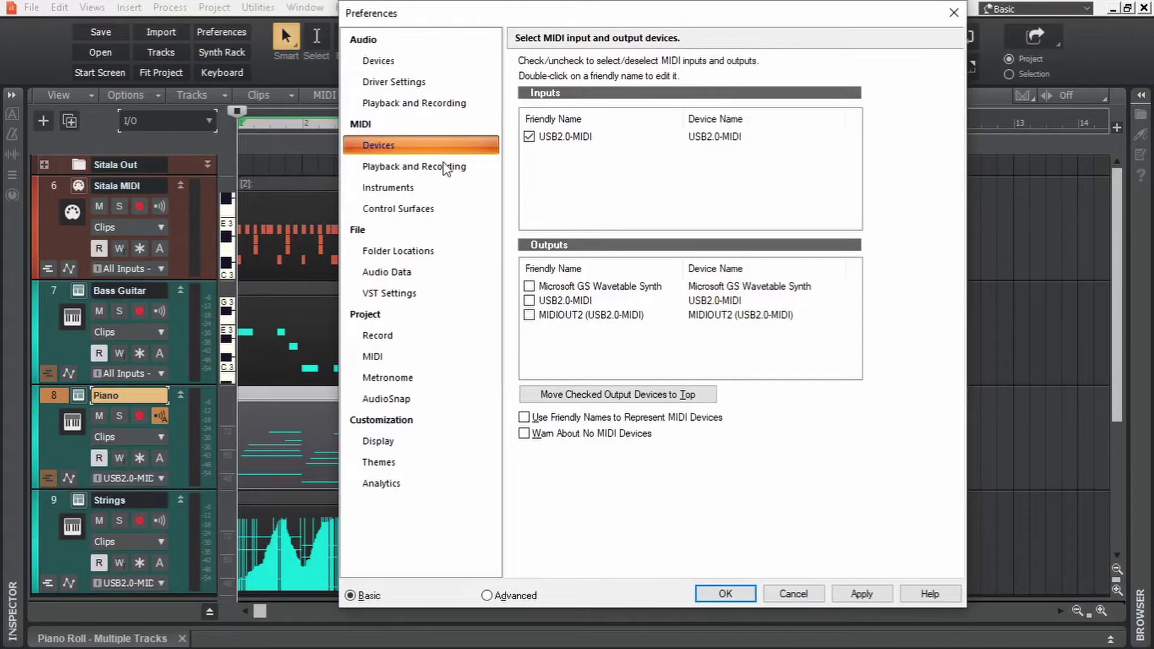
pyautogui.click(445, 167)
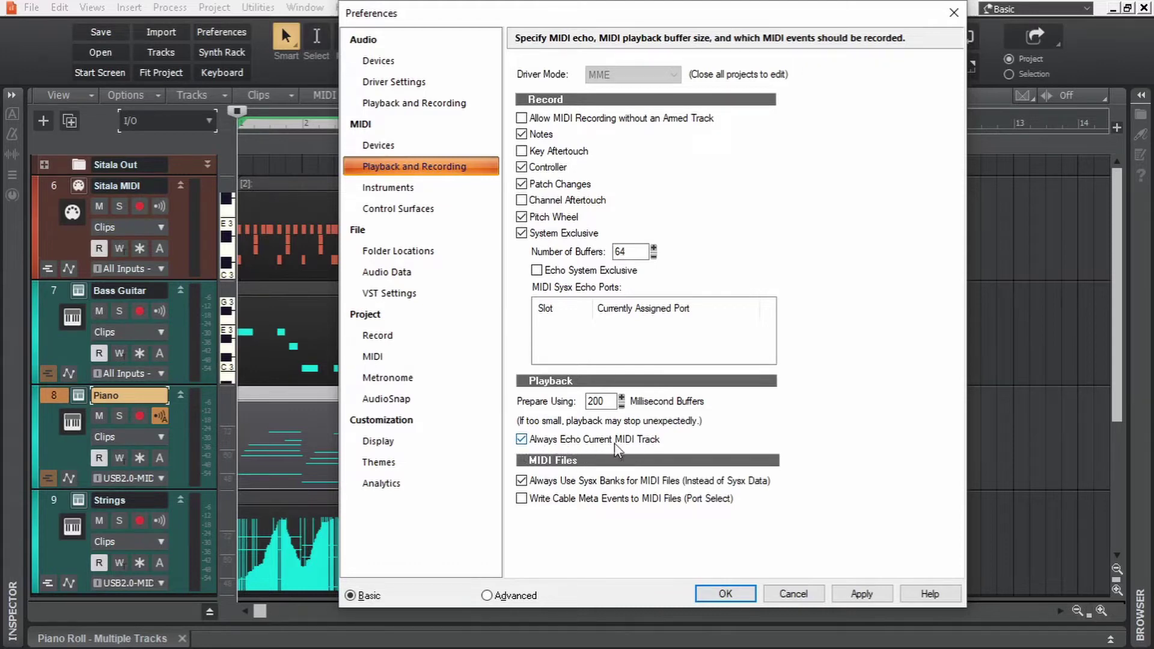
pyautogui.click(726, 594)
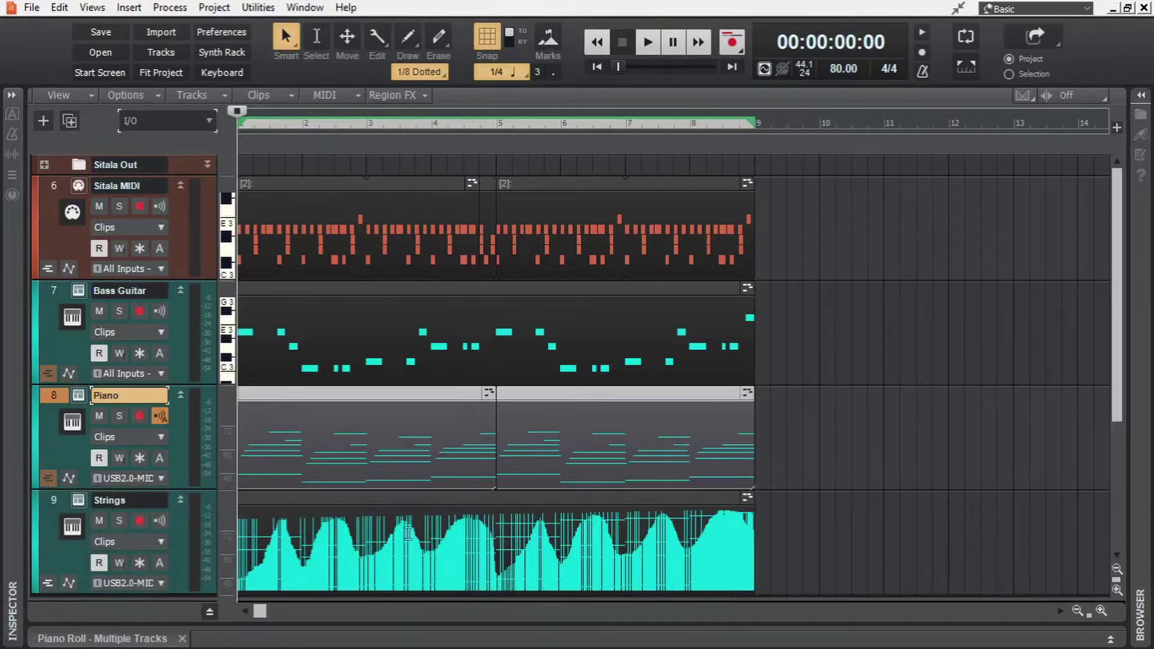
# Arm Piano, start at bar 10 with the recording metronome on, and record the Record 43 take.
pyautogui.click(140, 416)
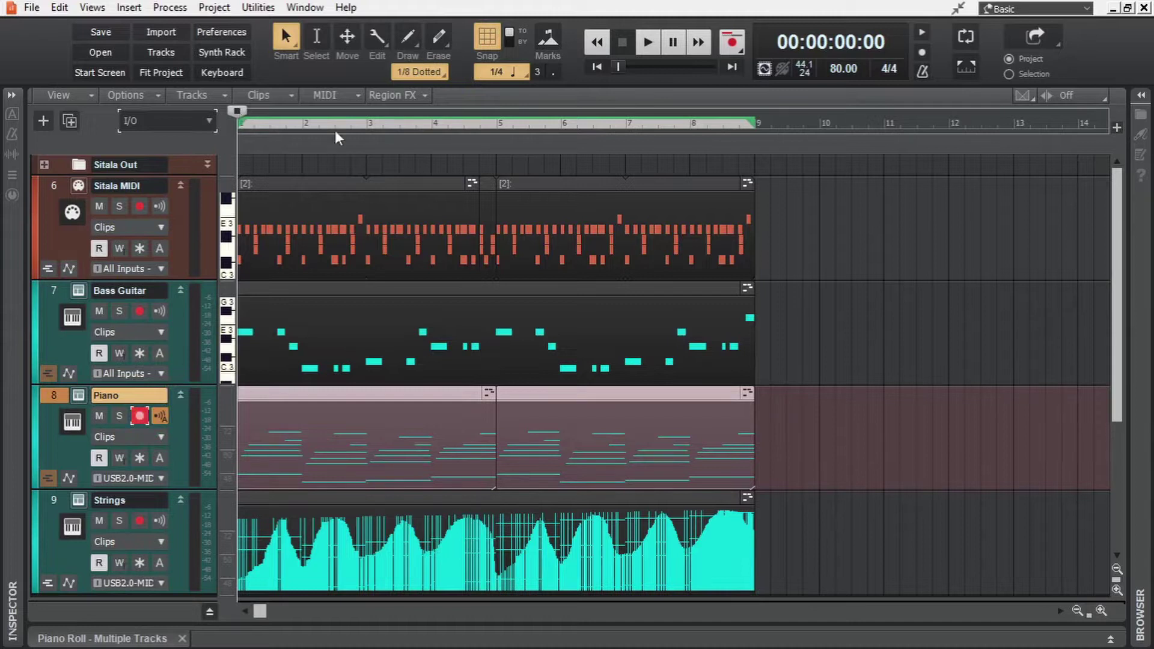
pyautogui.click(817, 356)
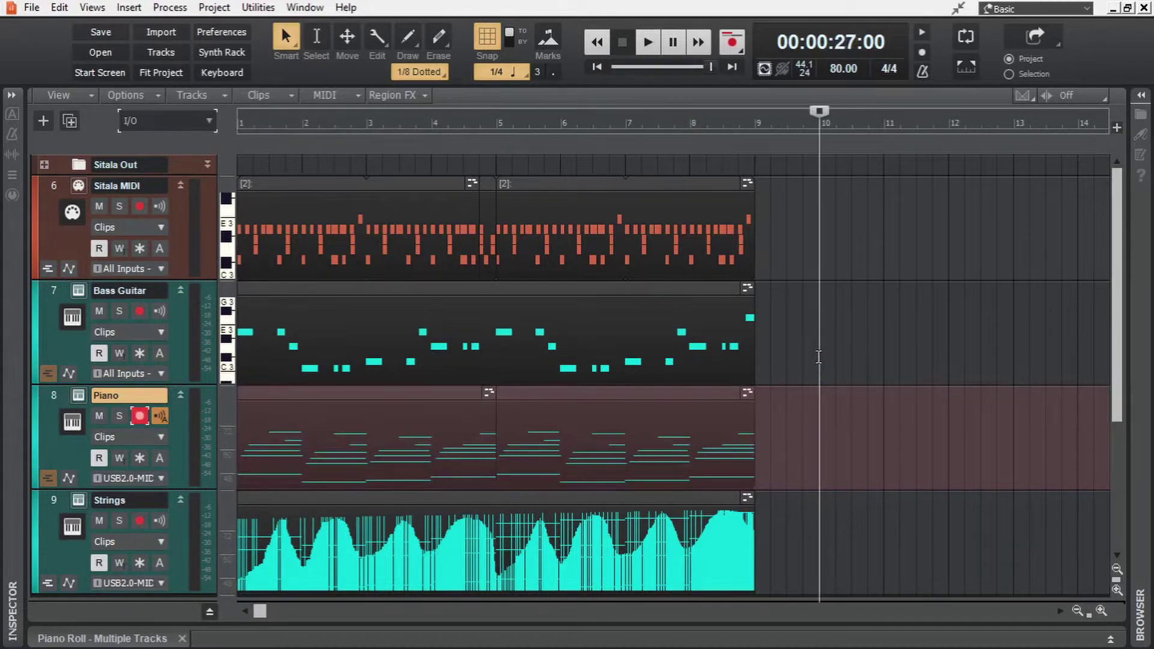
pyautogui.scroll(-3, 818, 356)
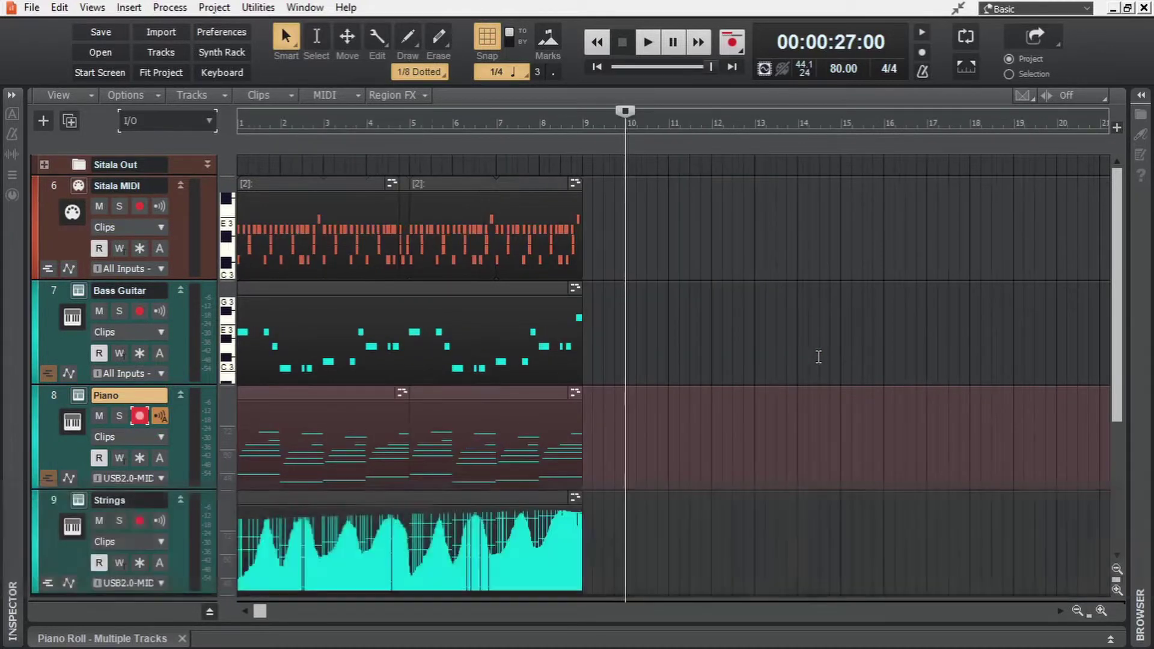
pyautogui.click(921, 54)
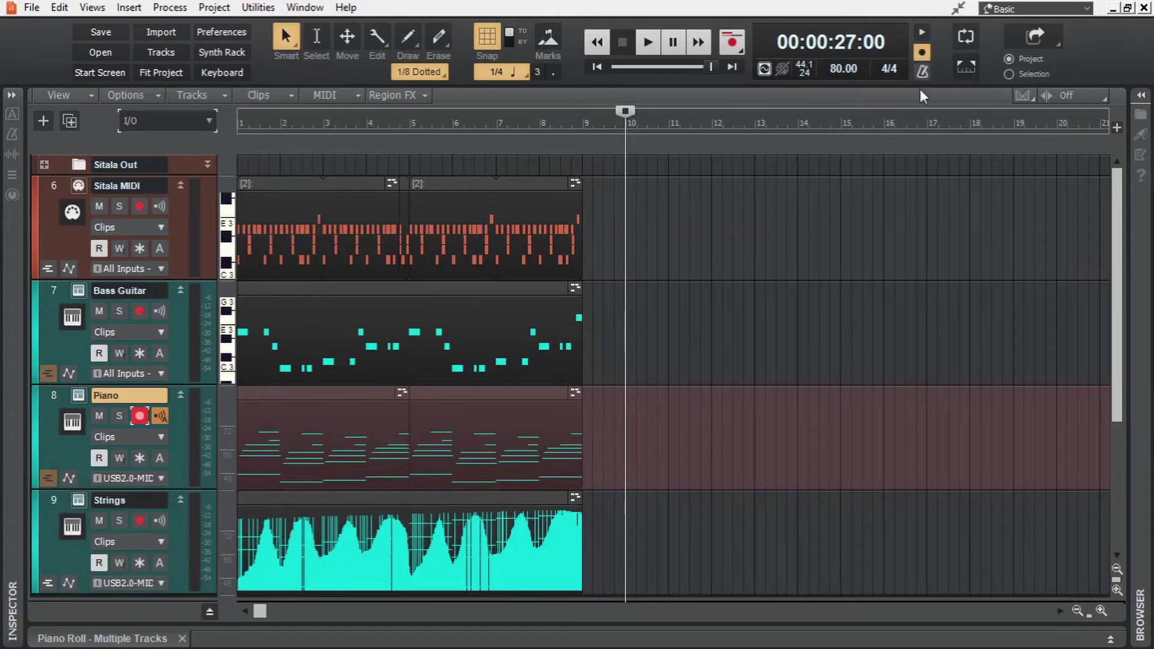
pyautogui.click(729, 43)
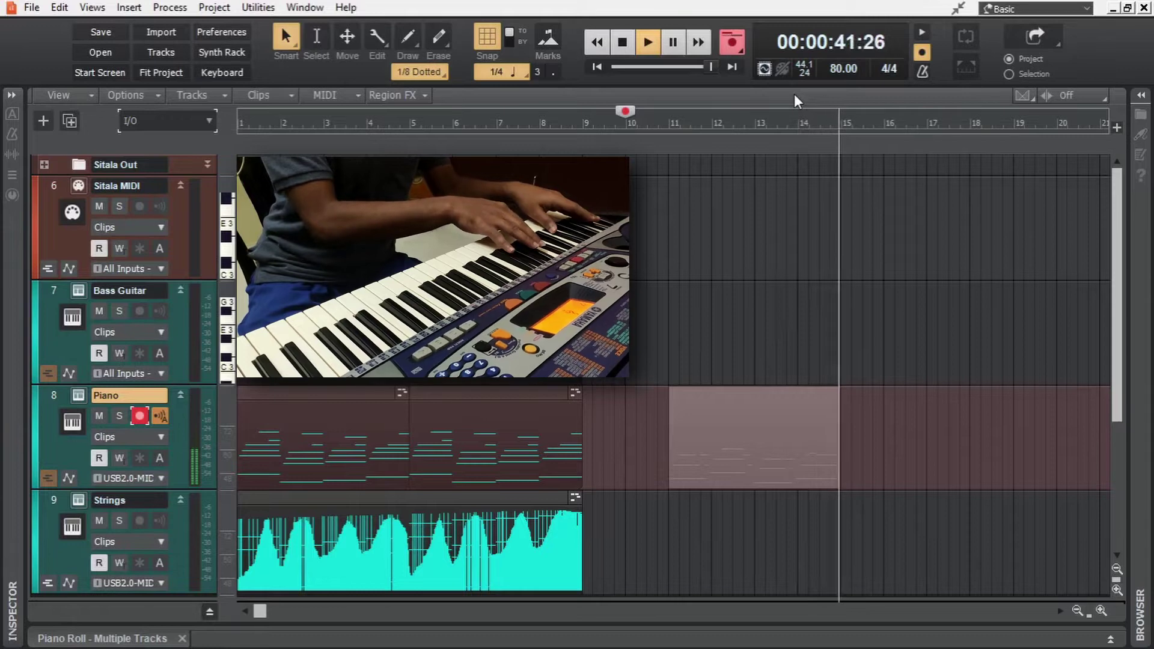
pyautogui.press('space')
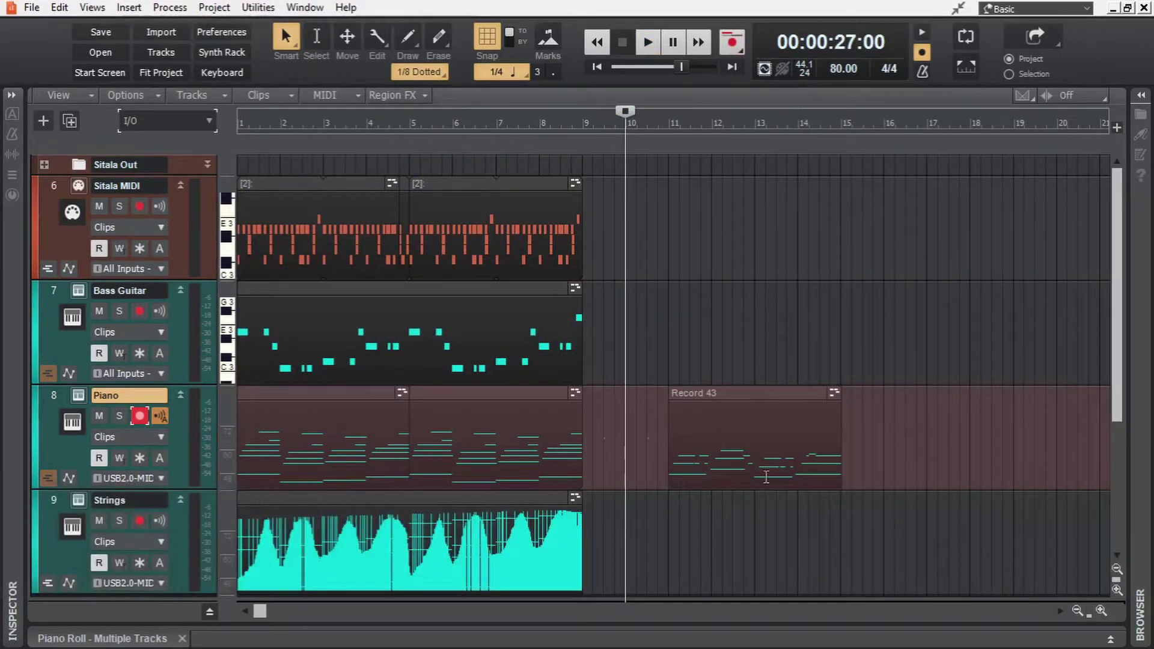
# Open Record 43 in the piano roll and lengthen the E4 note near bar 14 to about 3 beats.
pyautogui.click(760, 398)
pyautogui.hotkey('shift', 'd')
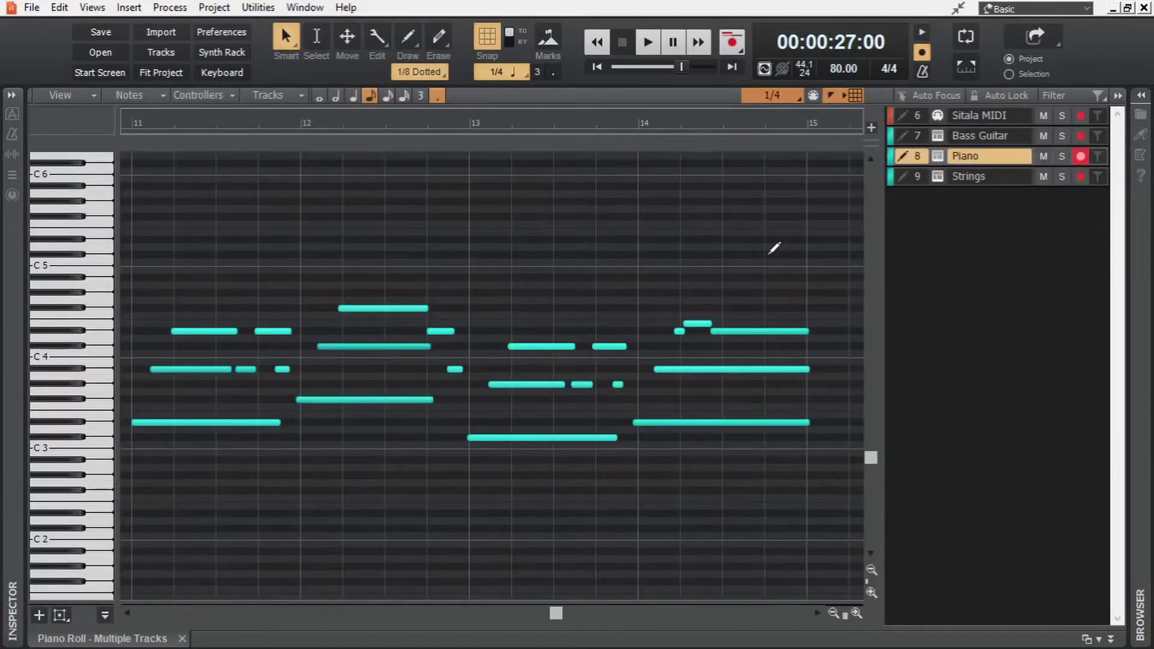
pyautogui.click(697, 323)
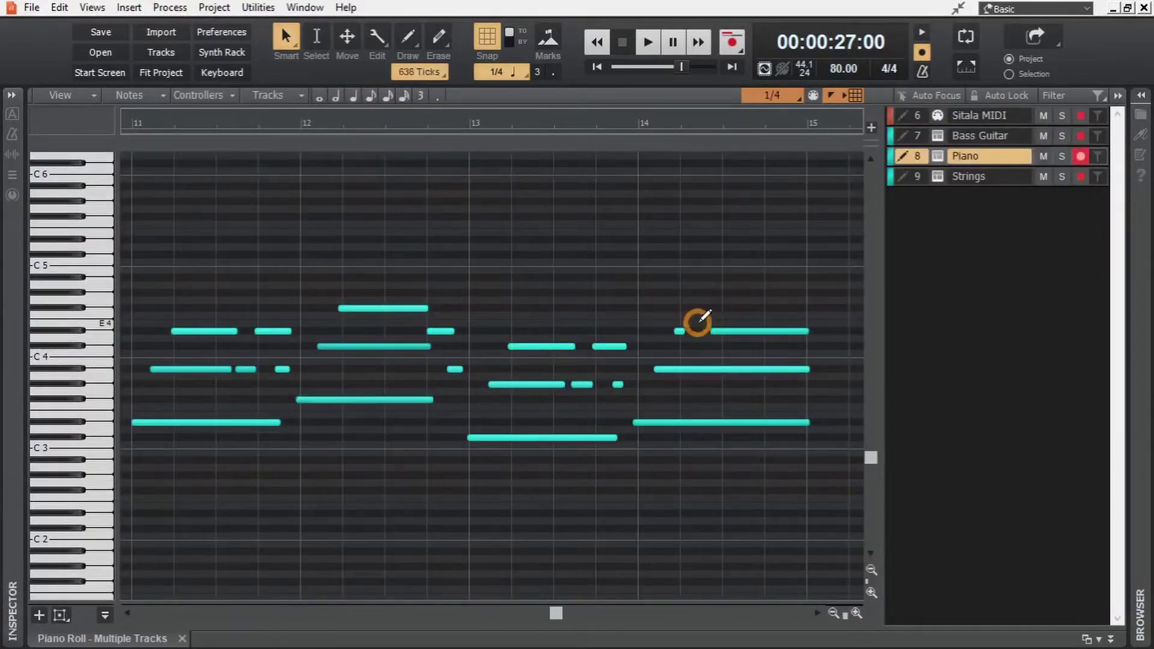
pyautogui.moveTo(678, 330); pyautogui.dragTo(808, 332)
# Change the piano roll snap resolution from 1/4 to 1/8.
pyautogui.click(781, 96)
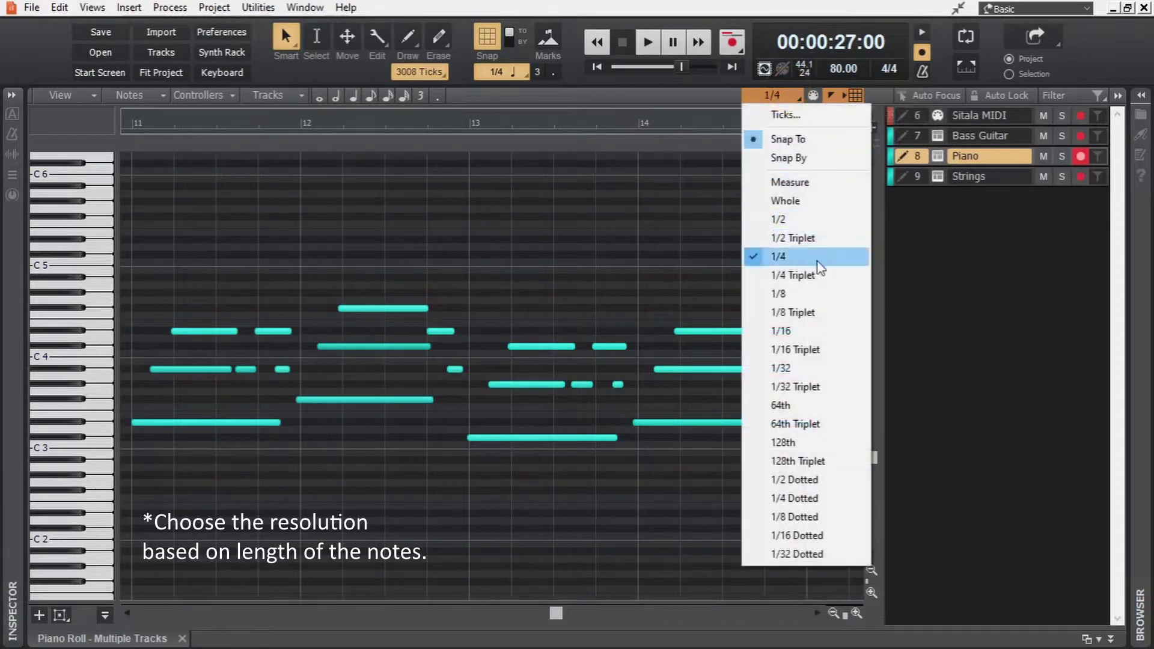
pyautogui.click(803, 293)
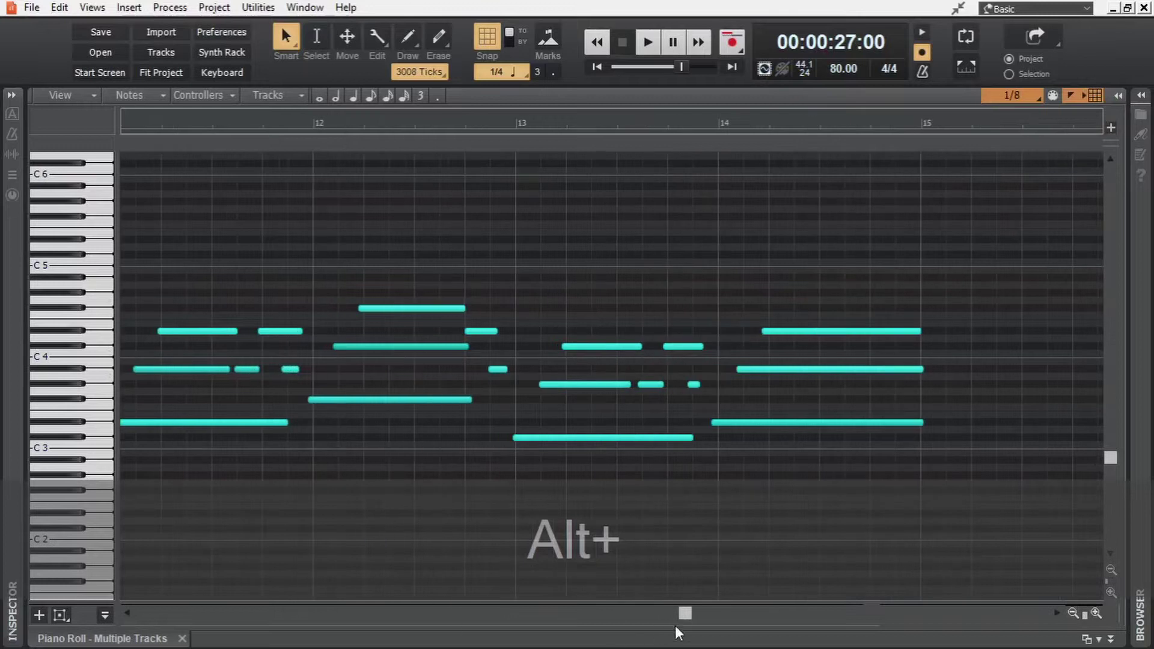
pyautogui.moveTo(685, 614); pyautogui.dragTo(657, 613)
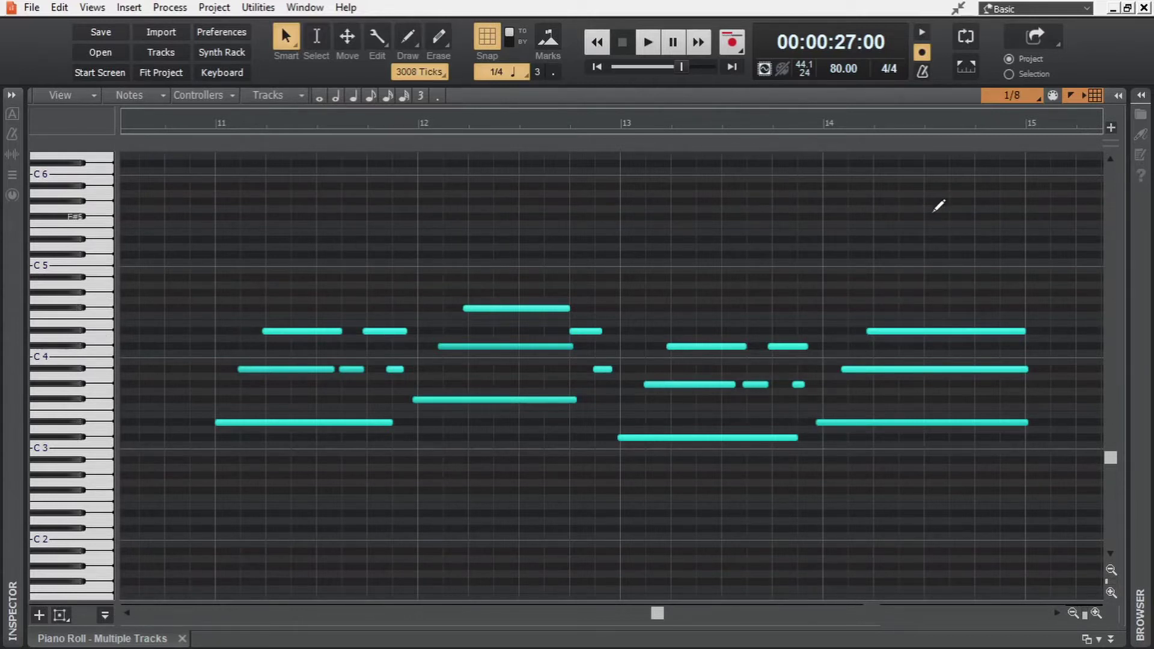
# Select every note and quantize to 1/8 with Note Durations ticked at 92% strength.
pyautogui.moveTo(933, 212); pyautogui.dragTo(154, 521)
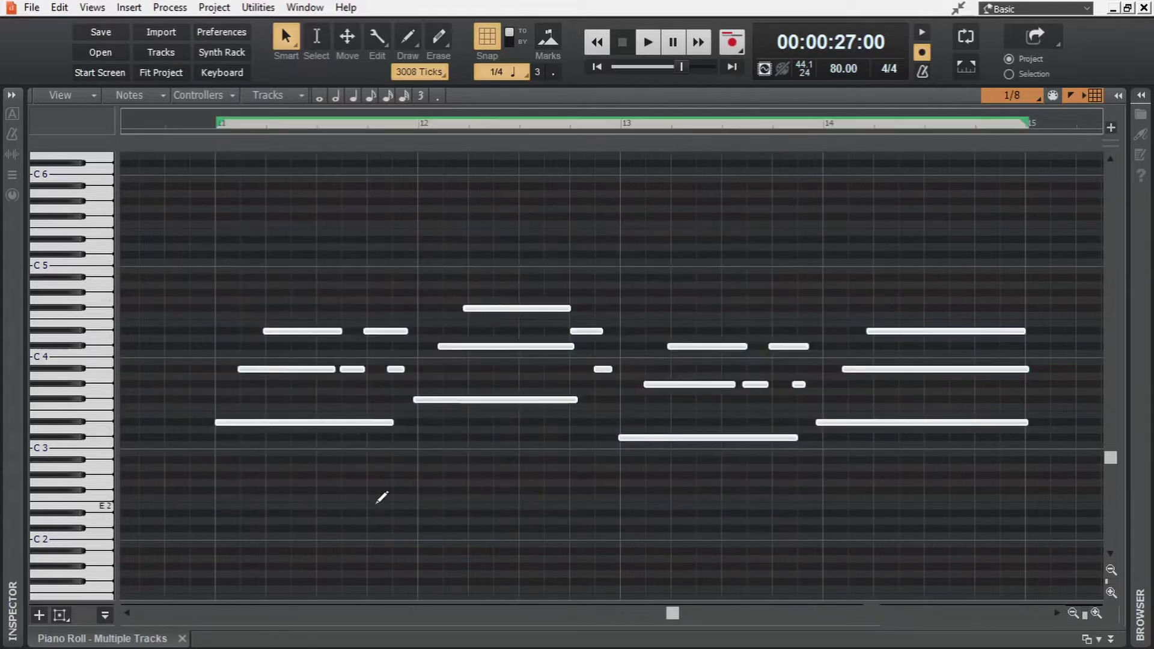
pyautogui.press('q')
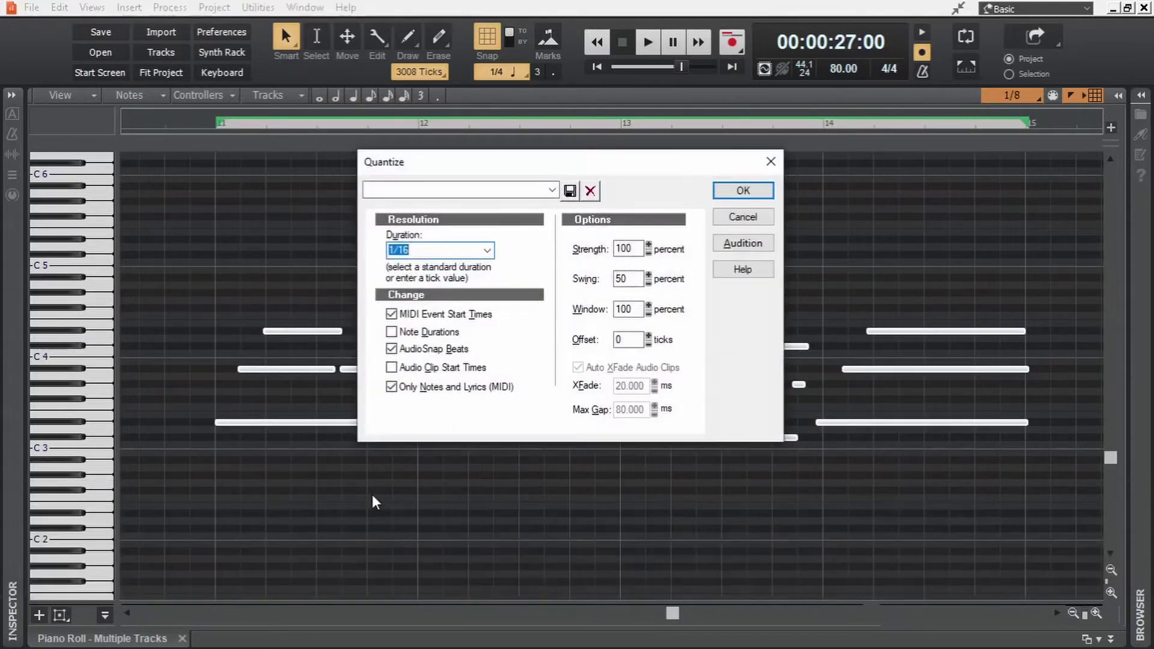
pyautogui.moveTo(502, 159); pyautogui.dragTo(275, 120)
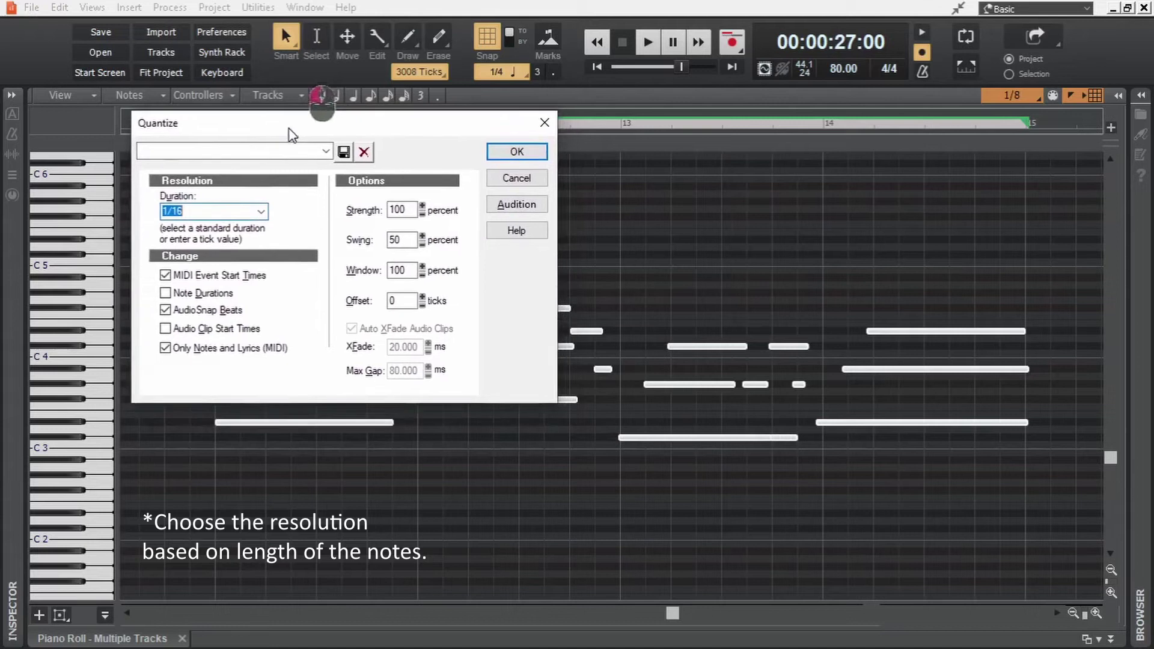
pyautogui.click(261, 212)
pyautogui.click(180, 282)
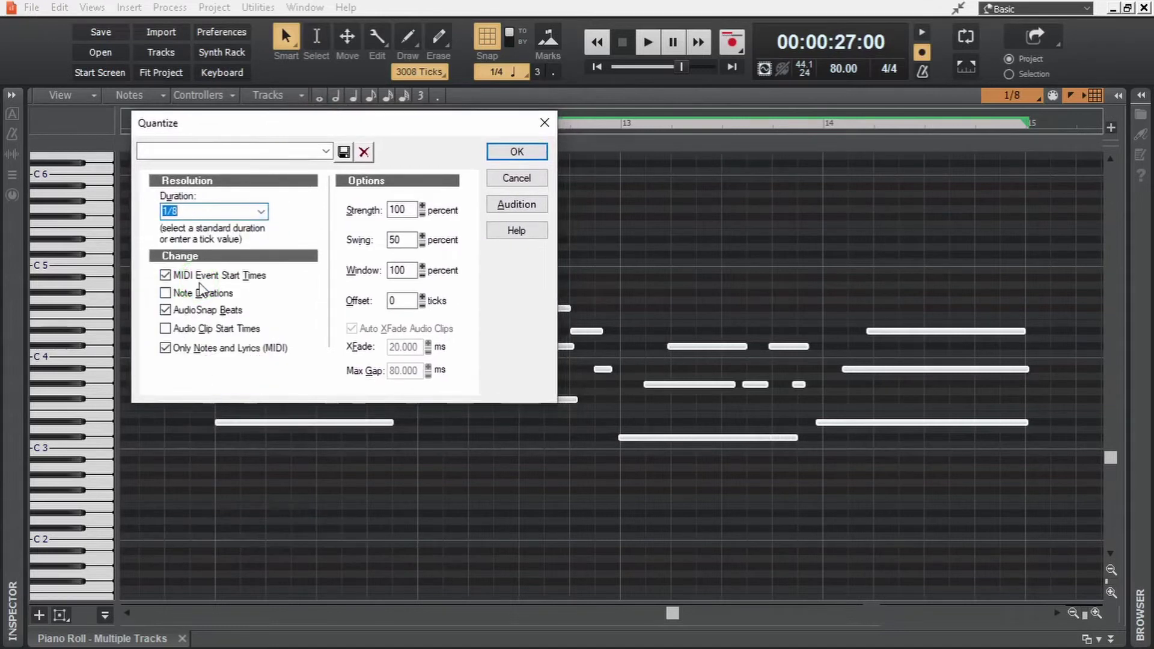
pyautogui.click(169, 294)
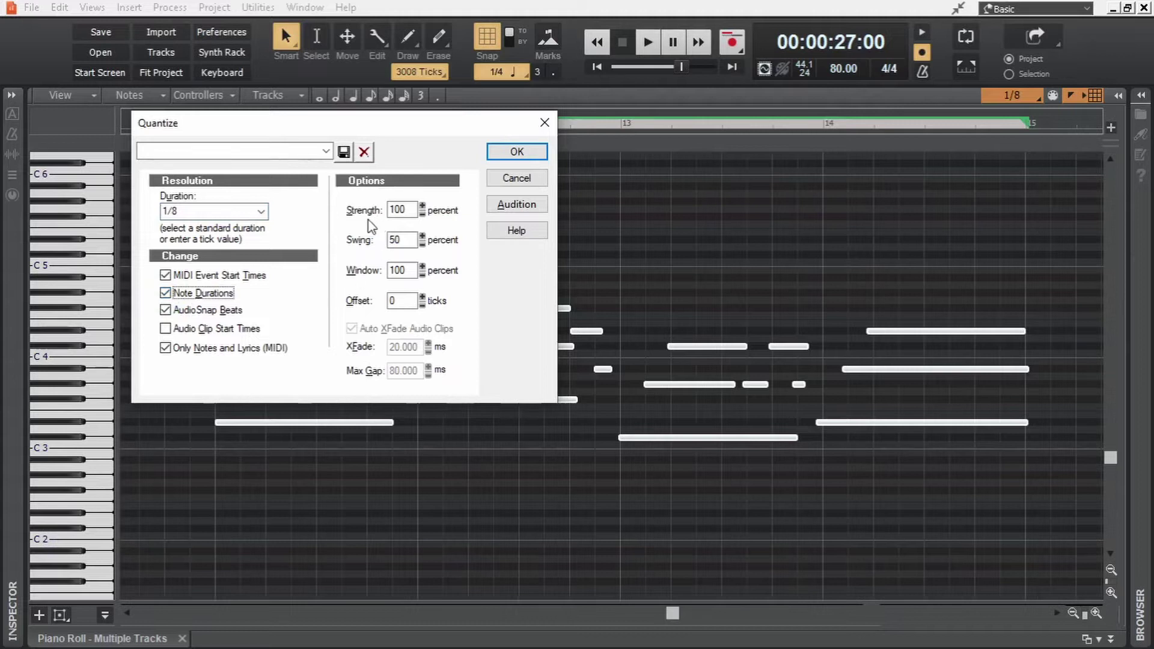
pyautogui.click(422, 214)
pyautogui.click(422, 214)
pyautogui.click(422, 214)
pyautogui.click(422, 214)
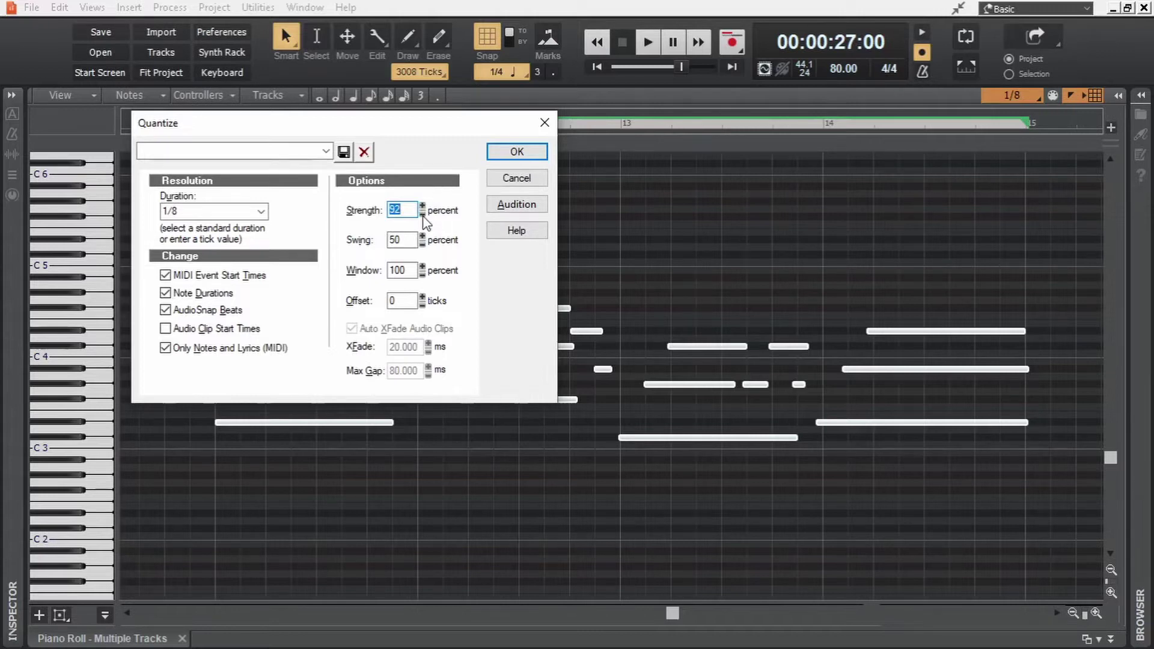
pyautogui.click(517, 152)
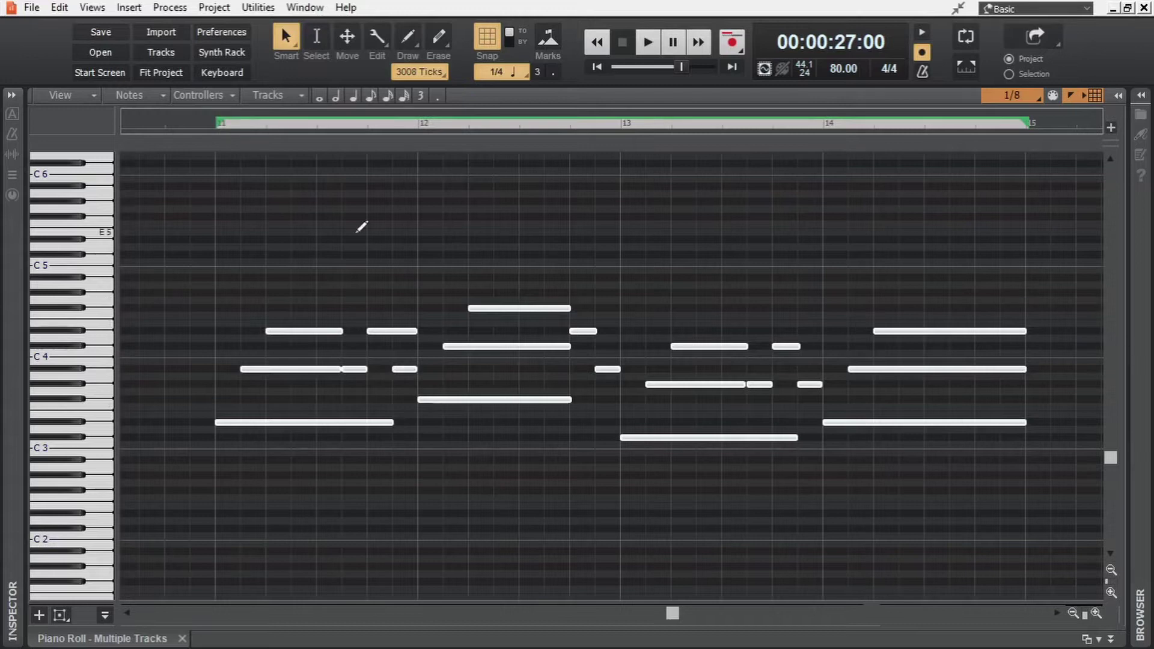
# Open the record mode menu under the Record button in the track view.
pyautogui.click(740, 48)
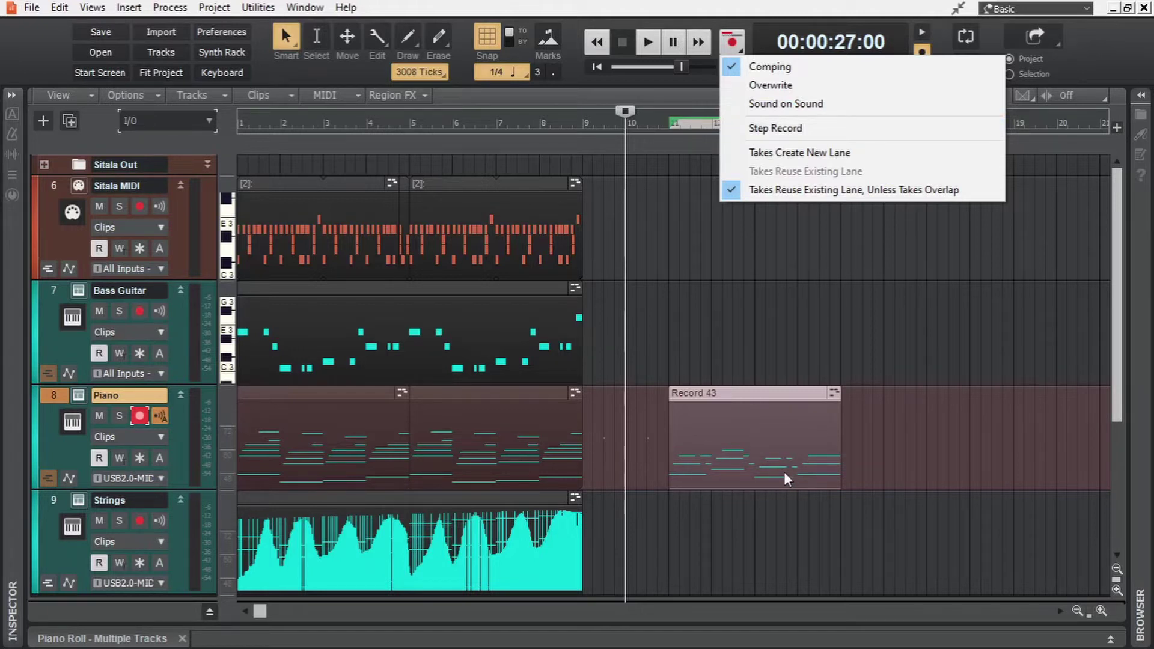
# Choose Sound on Sound and start recording the piano overdub over bars 11–15.
pyautogui.click(840, 107)
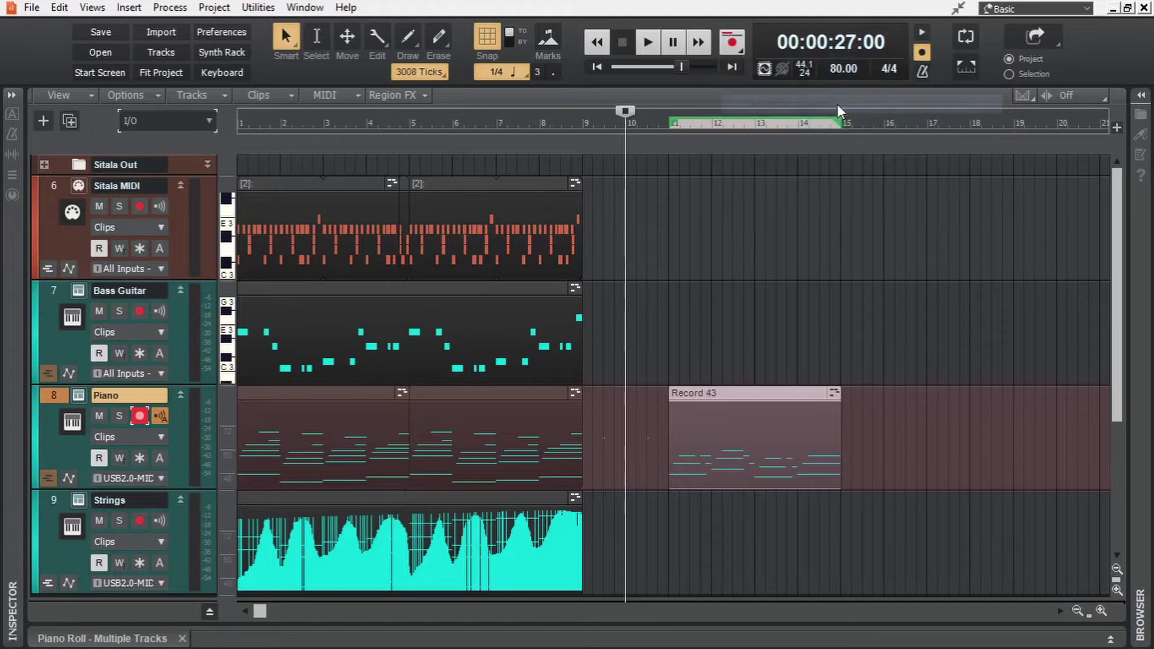
pyautogui.press('r')
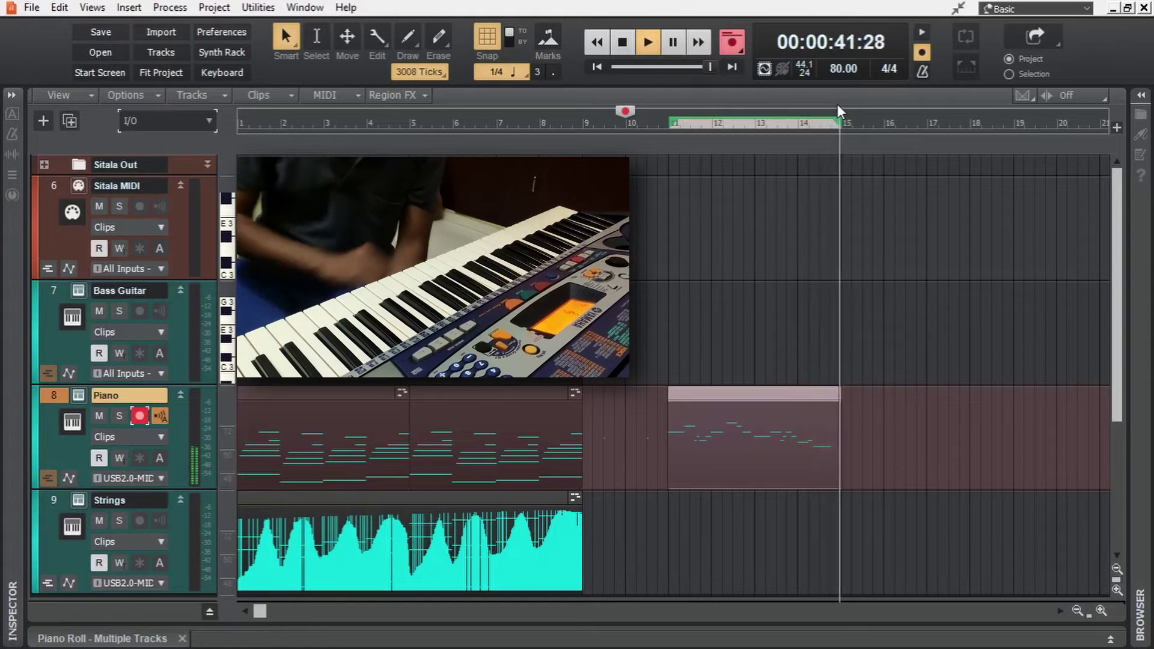
# Stop the overdub, then copy Record 43 further along and undo the copy.
pyautogui.press('space')
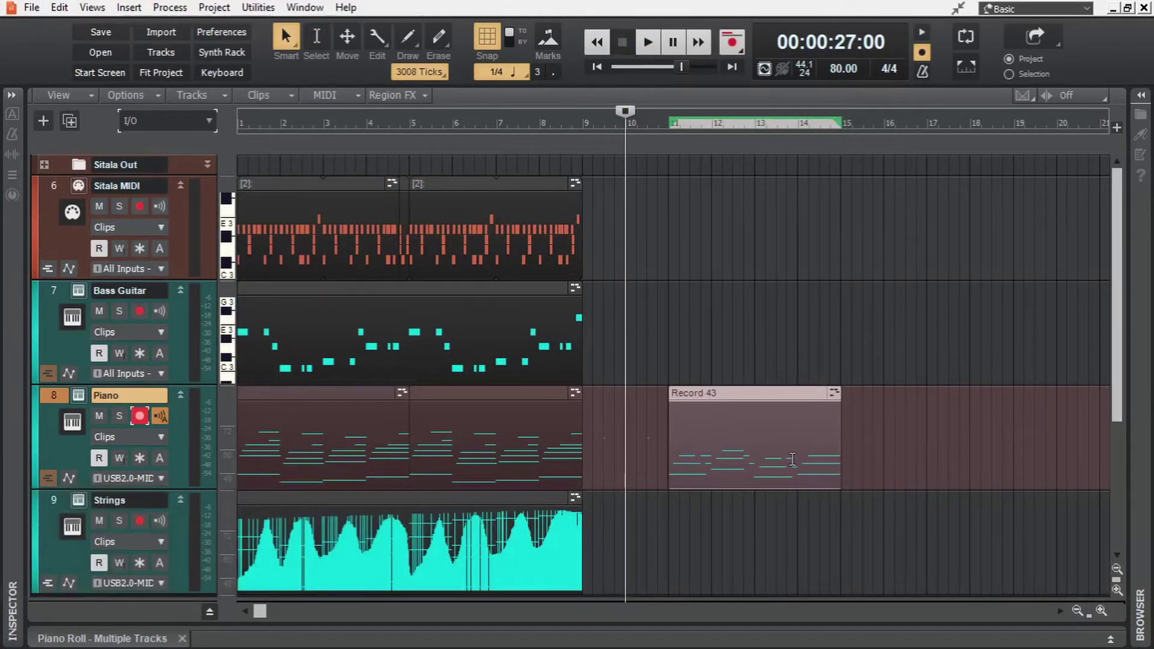
pyautogui.moveTo(734, 398); pyautogui.dragTo(940, 405)
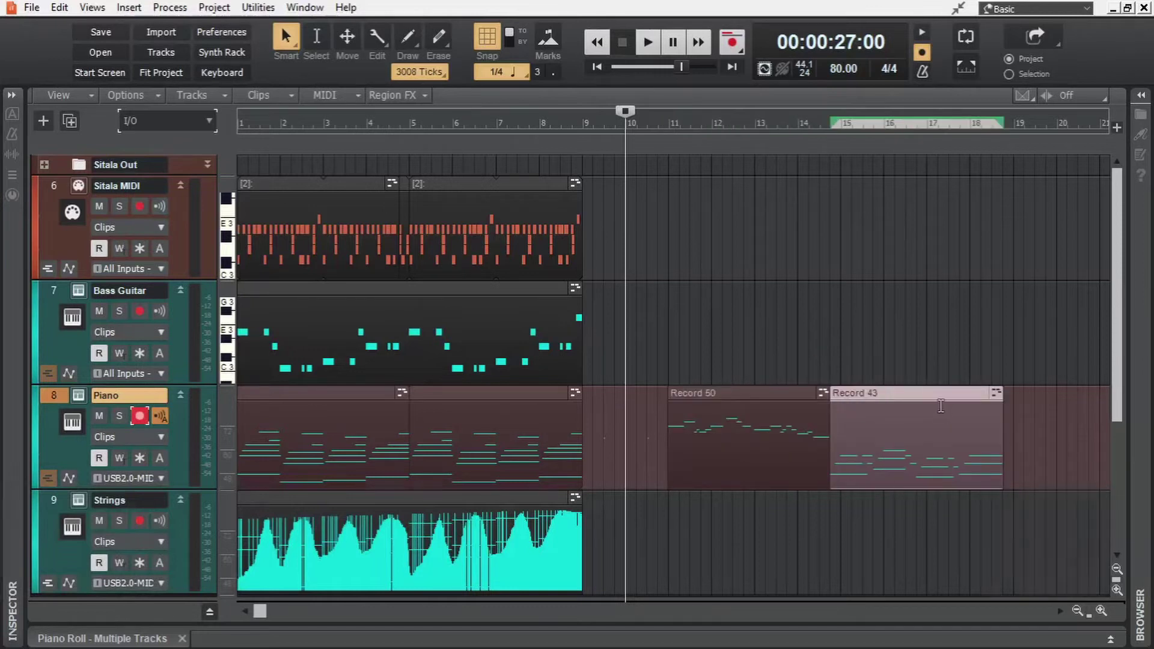
pyautogui.hotkey('ctrl', 'z')
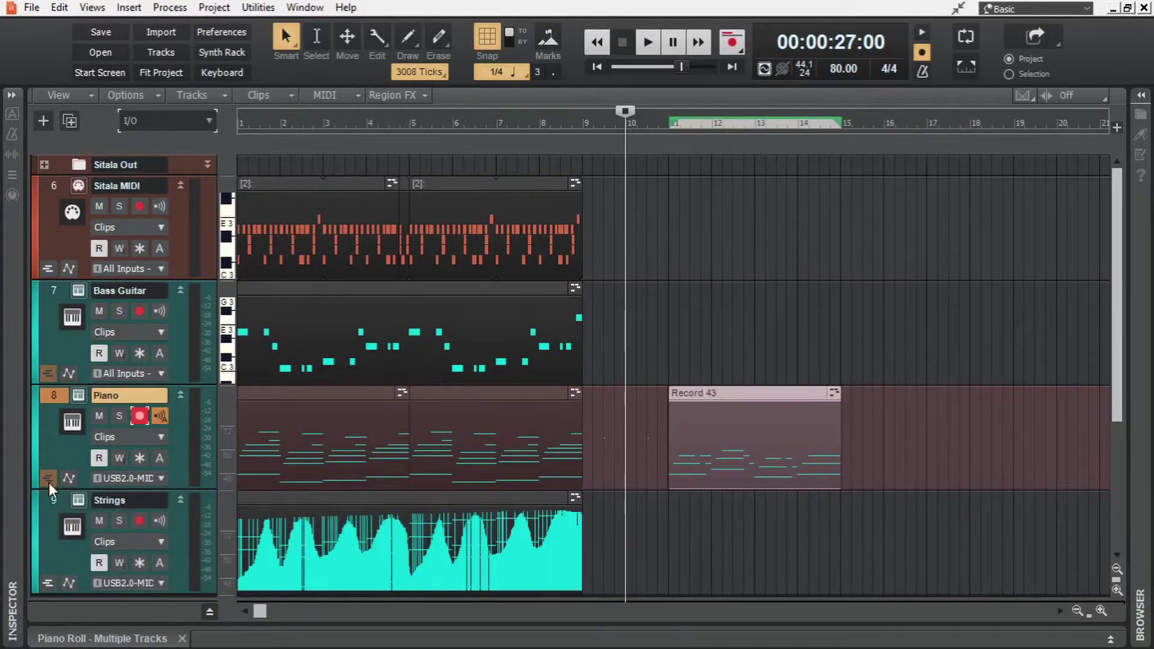
# Show the Piano take lanes (Record 43 in T1, Record 50 in T2) and the record mode menu.
pyautogui.click(52, 479)
pyautogui.scroll(-3, 450, 443)
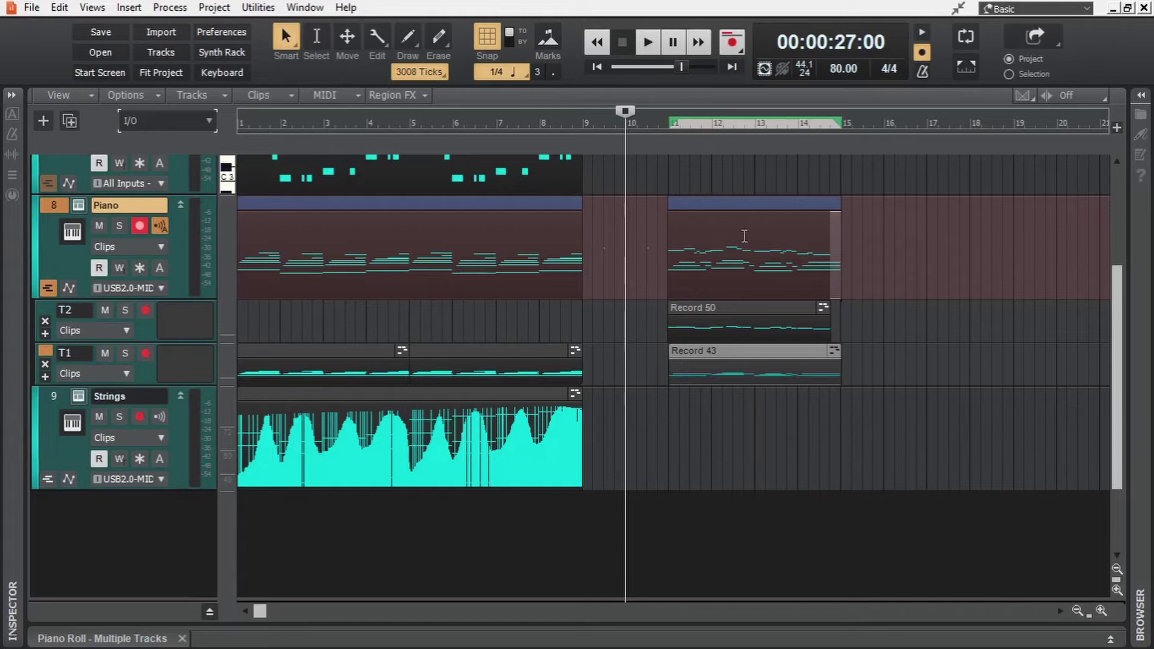
pyautogui.click(740, 46)
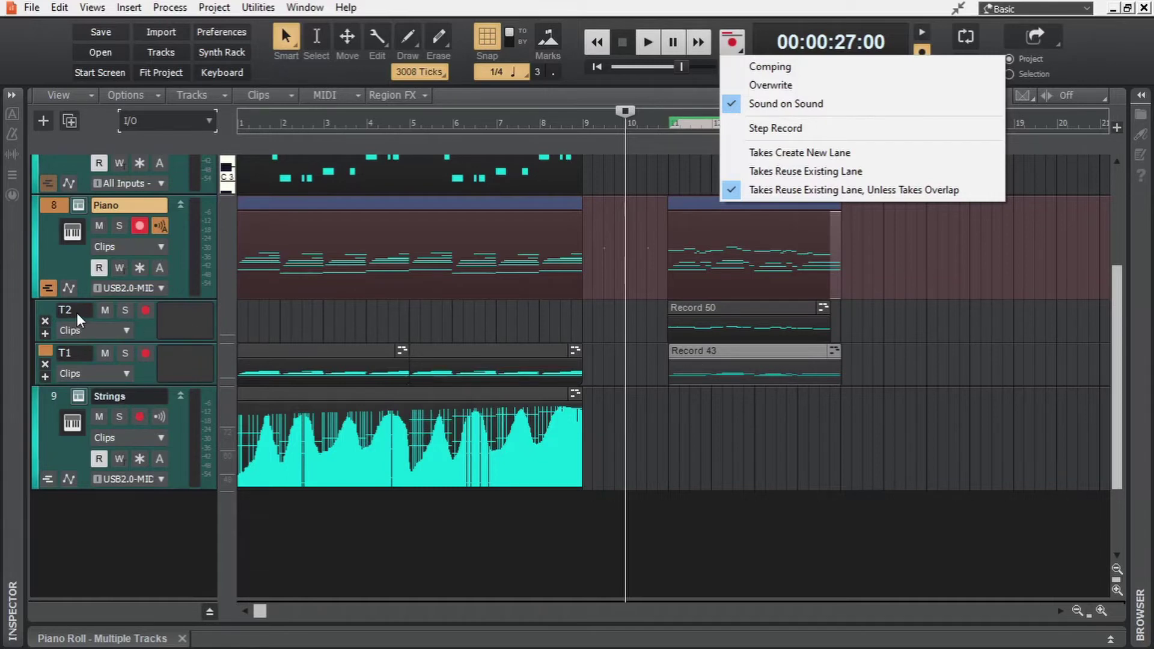
# Bounce the Record 43 piano takes into one clip and move it to start at bar 13.
pyautogui.click(48, 288)
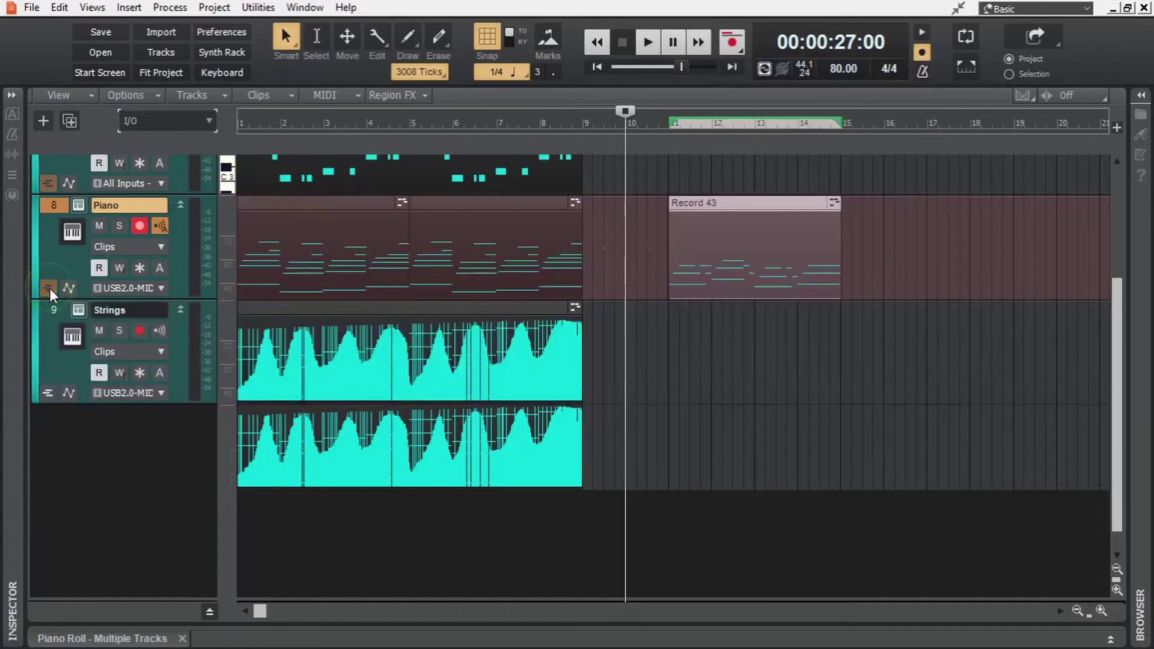
pyautogui.scroll(4, 781, 410)
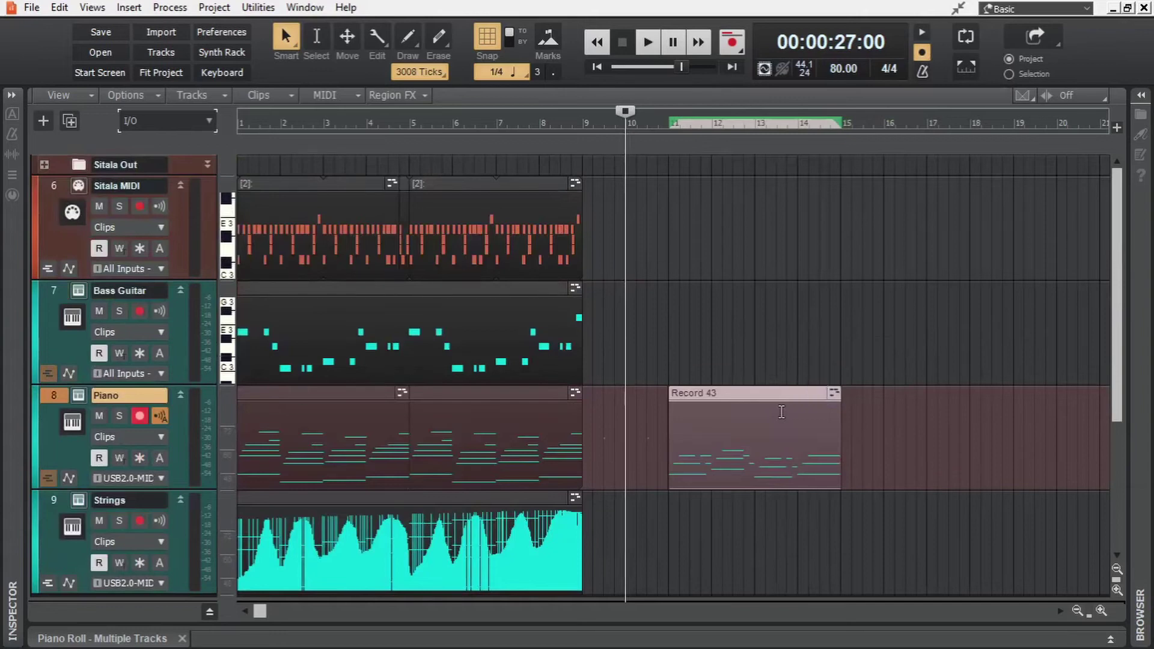
pyautogui.click(657, 394)
pyautogui.moveTo(657, 394); pyautogui.dragTo(931, 469)
pyautogui.rightClick(786, 396)
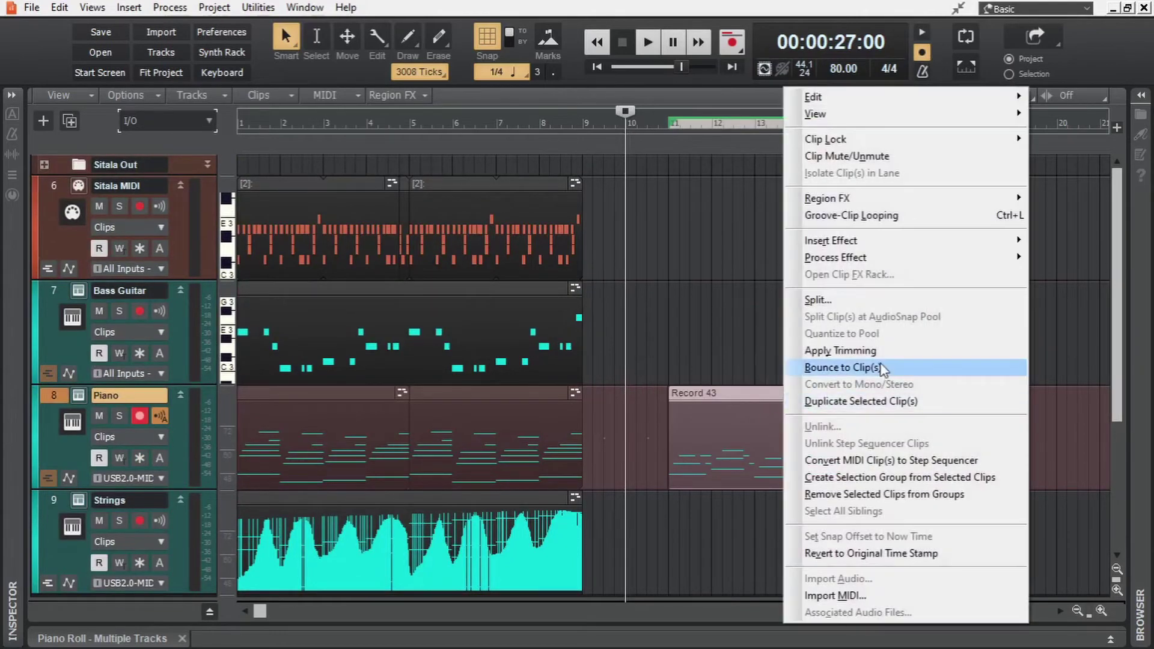
pyautogui.click(904, 368)
pyautogui.moveTo(732, 390); pyautogui.dragTo(821, 394)
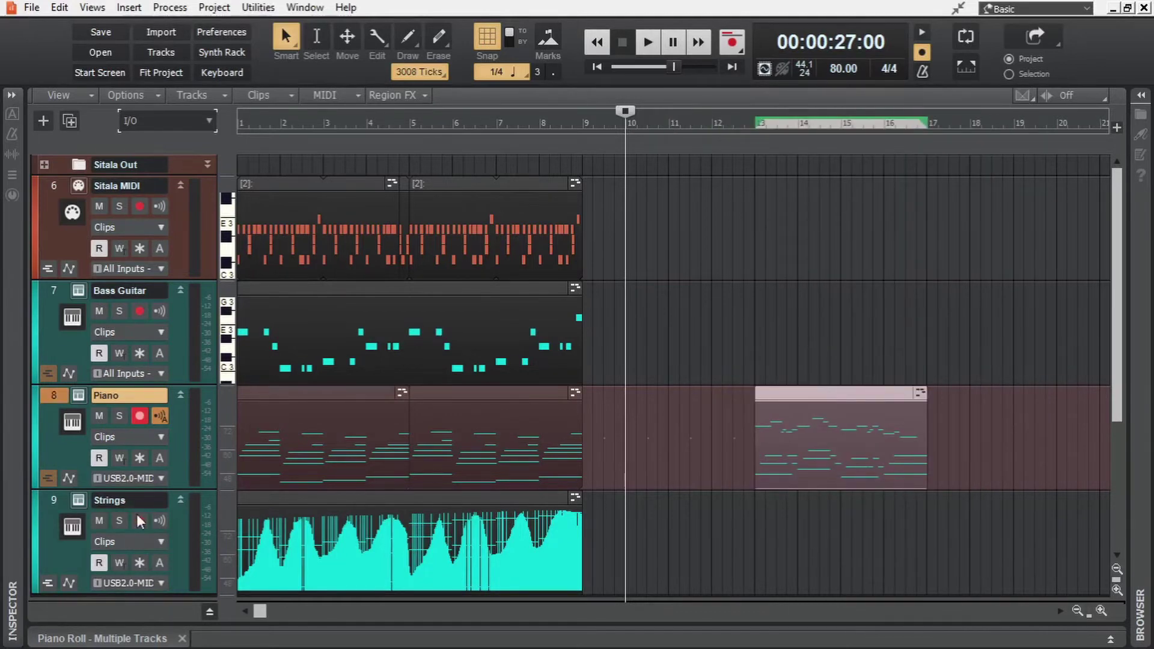
pyautogui.click(48, 479)
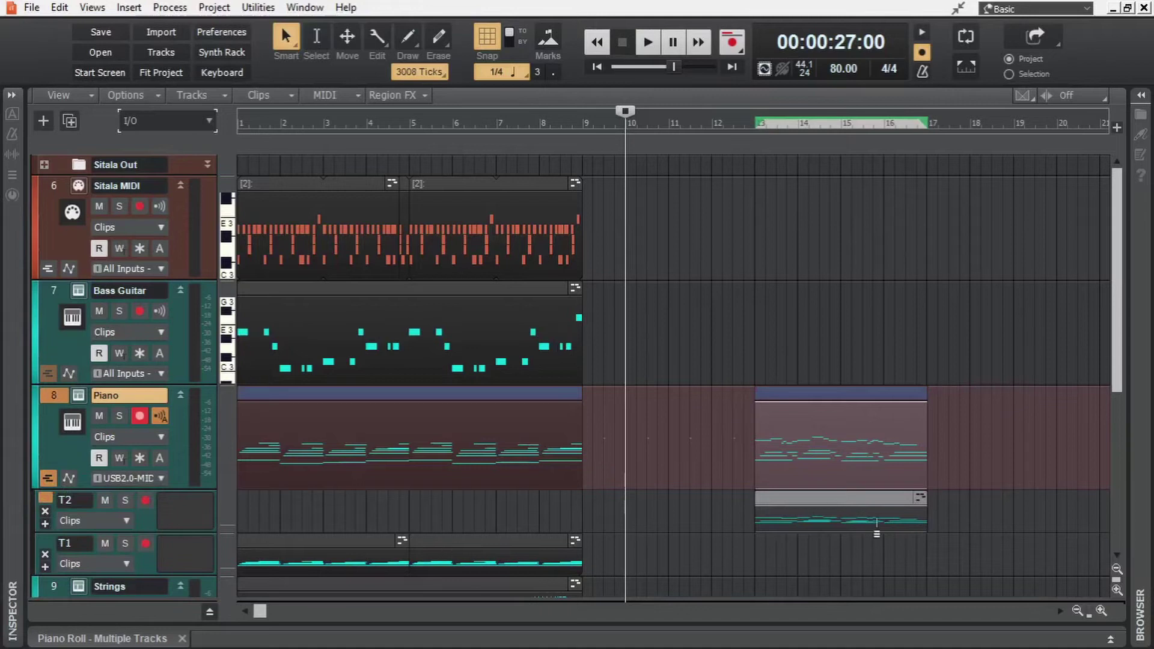
# Enable Allow MIDI Recording without an Armed Track in preferences, then disarm the Piano track.
pyautogui.click(53, 481)
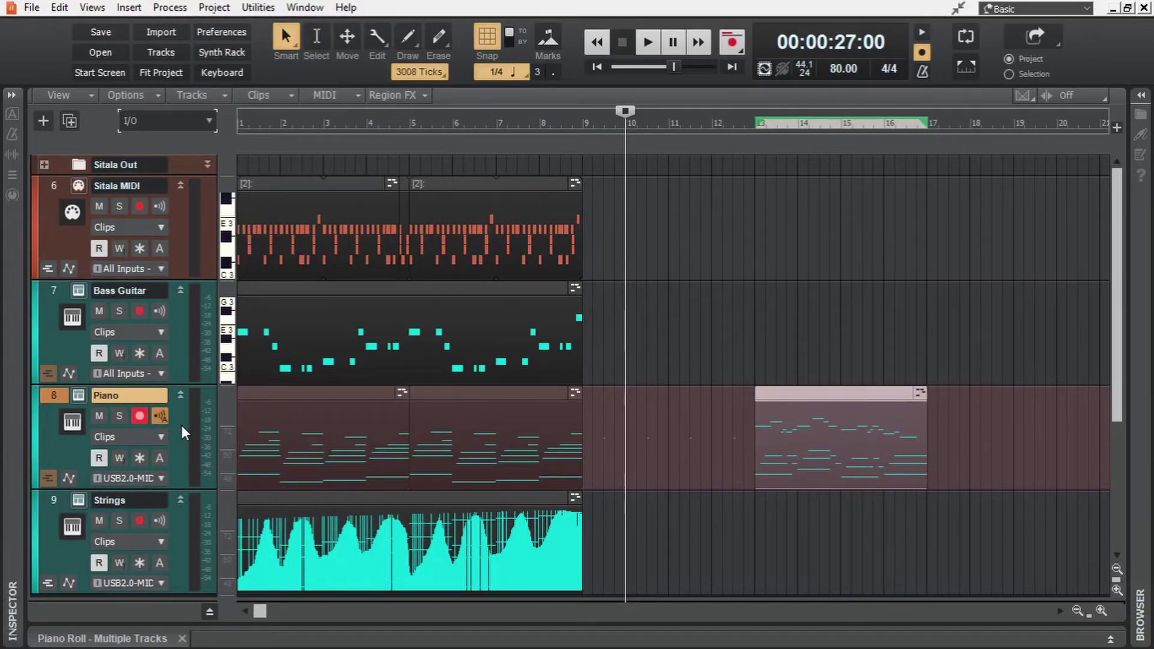
pyautogui.press('p')
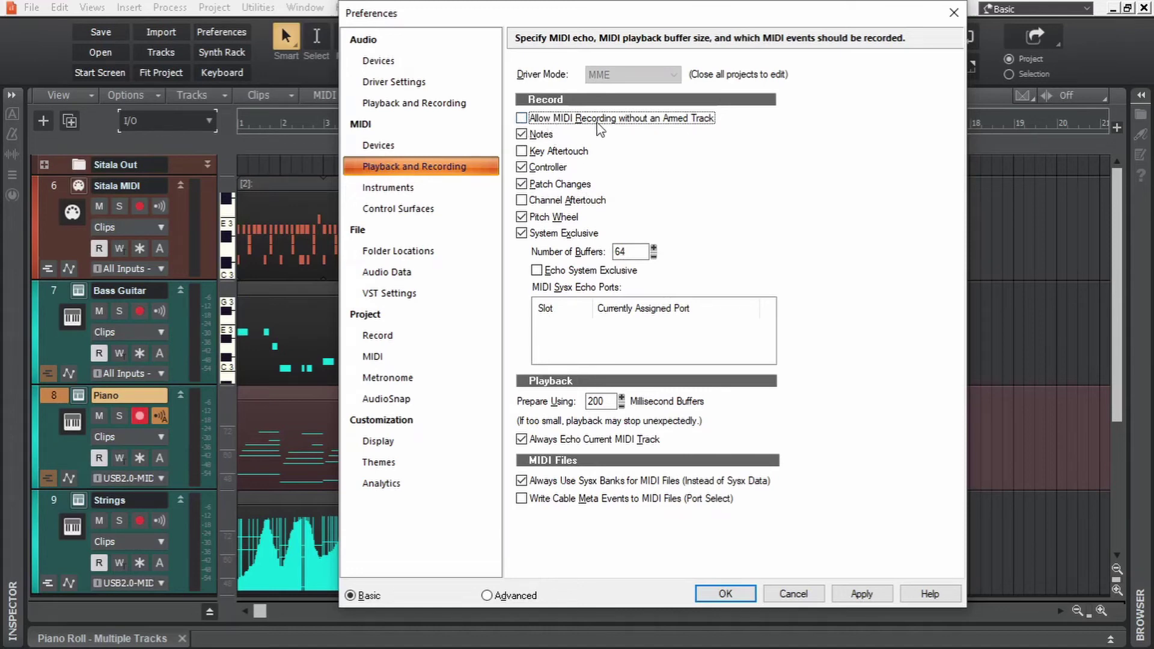
pyautogui.click(522, 118)
pyautogui.click(740, 593)
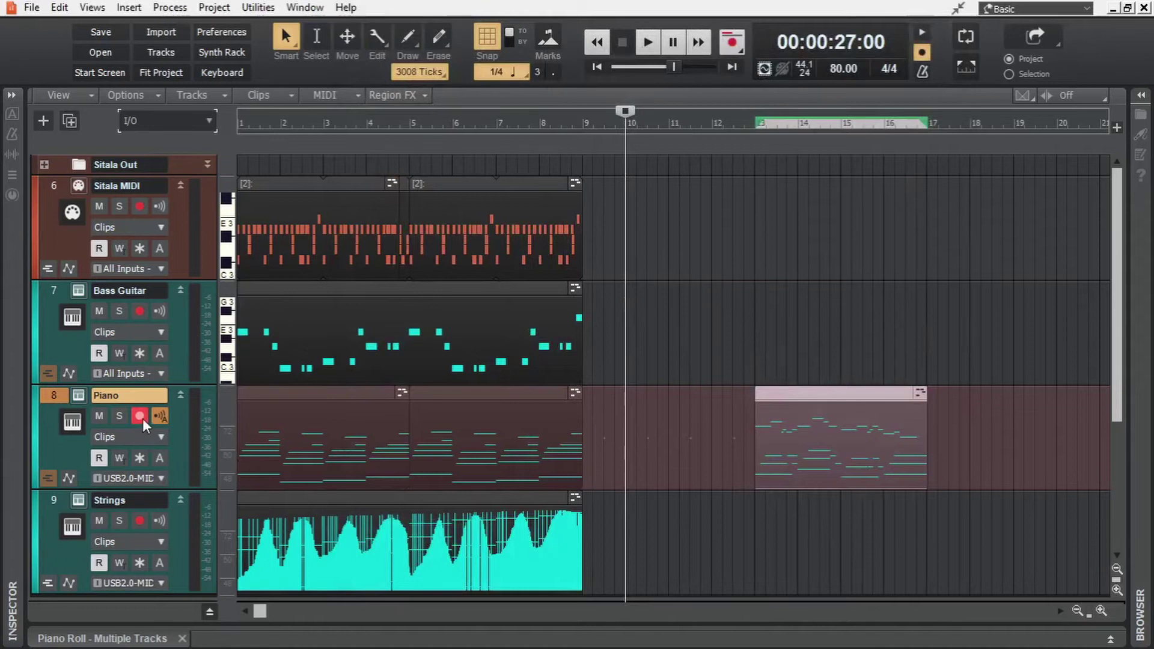
pyautogui.click(143, 419)
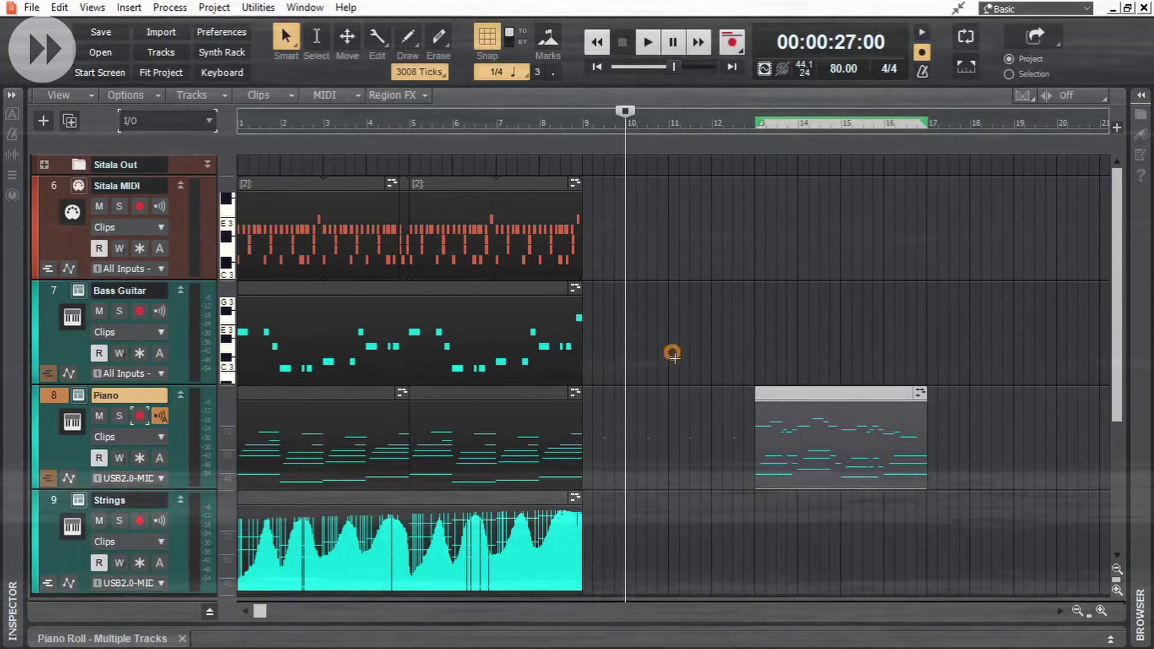
# Delete the leftover Piano clip and add a SynthMaster 2.9 Player instrument track from the Browser.
pyautogui.press('Delete')
pyautogui.hotkey('ctrl', 'a')
pyautogui.write('bsynthmas')
pyautogui.moveTo(1010, 179); pyautogui.dragTo(747, 175)
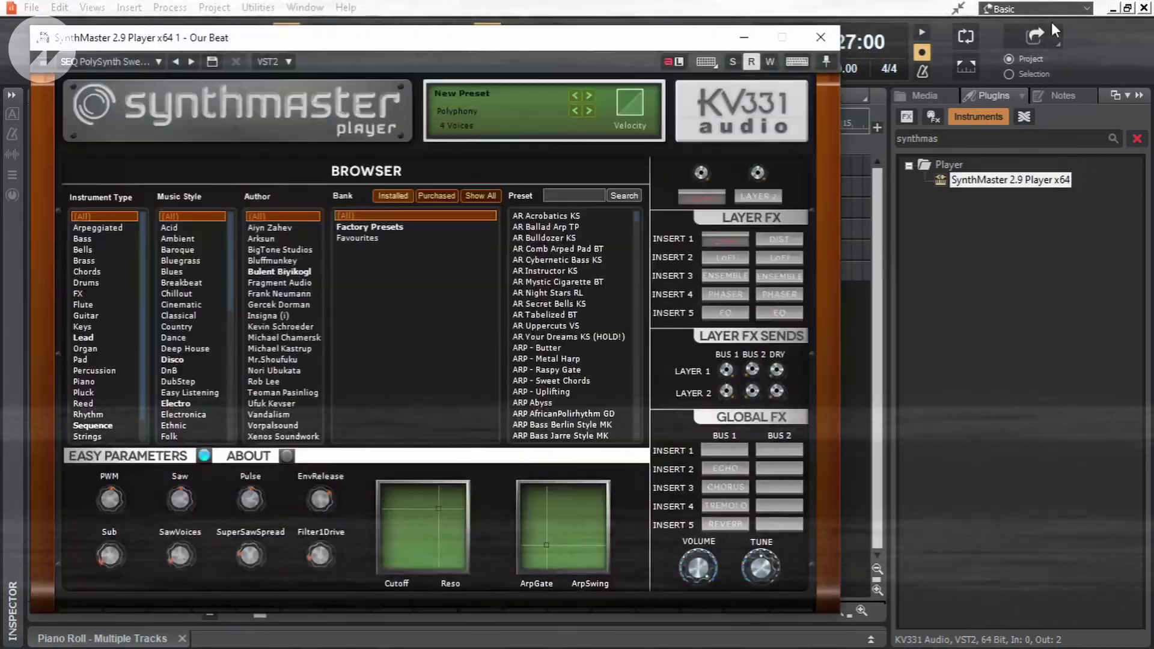
# Load the Bells preset KEY FM Belly Piano MK and close the SynthMaster window.
pyautogui.click(84, 249)
pyautogui.click(559, 304)
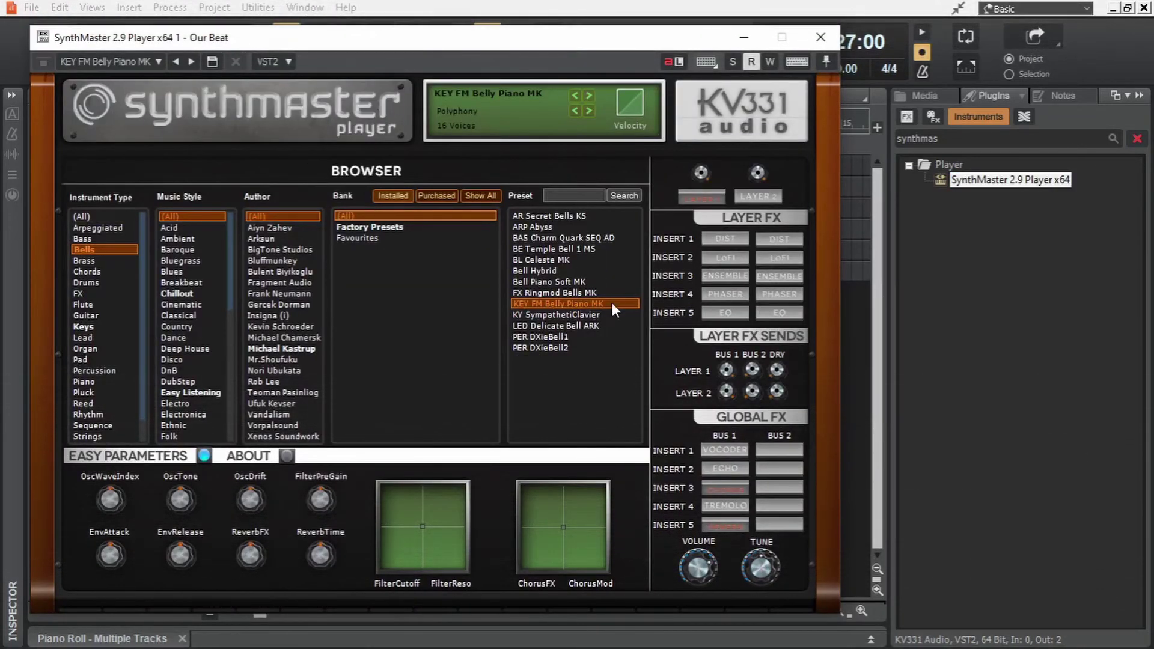
pyautogui.click(1140, 95)
pyautogui.click(820, 37)
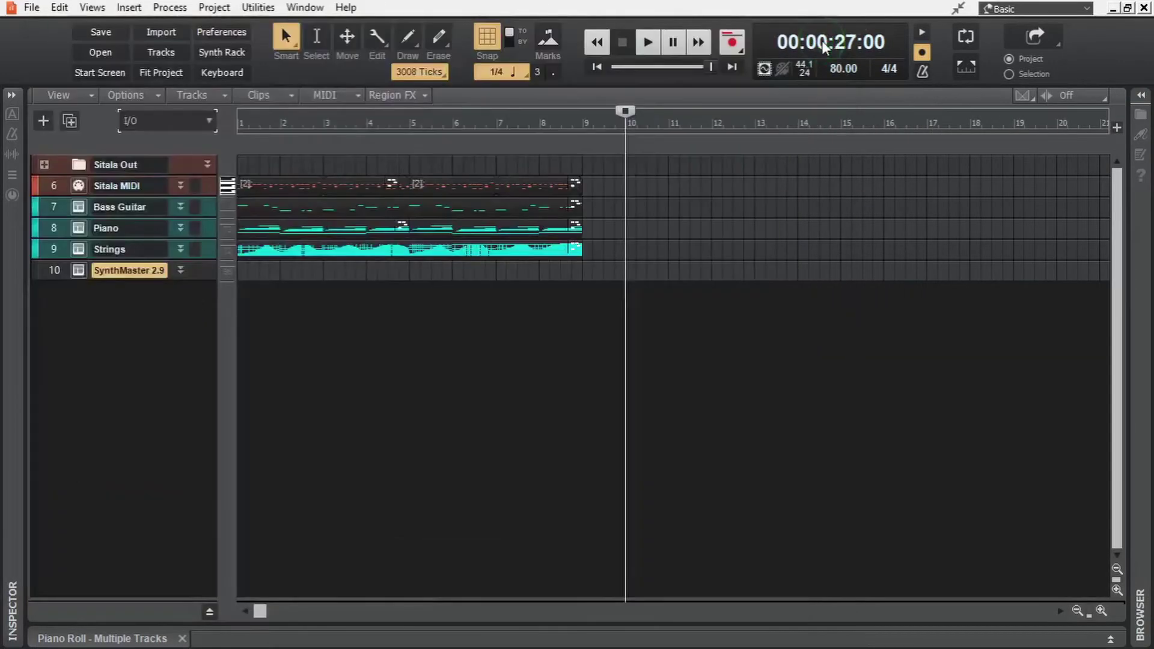
pyautogui.click(180, 270)
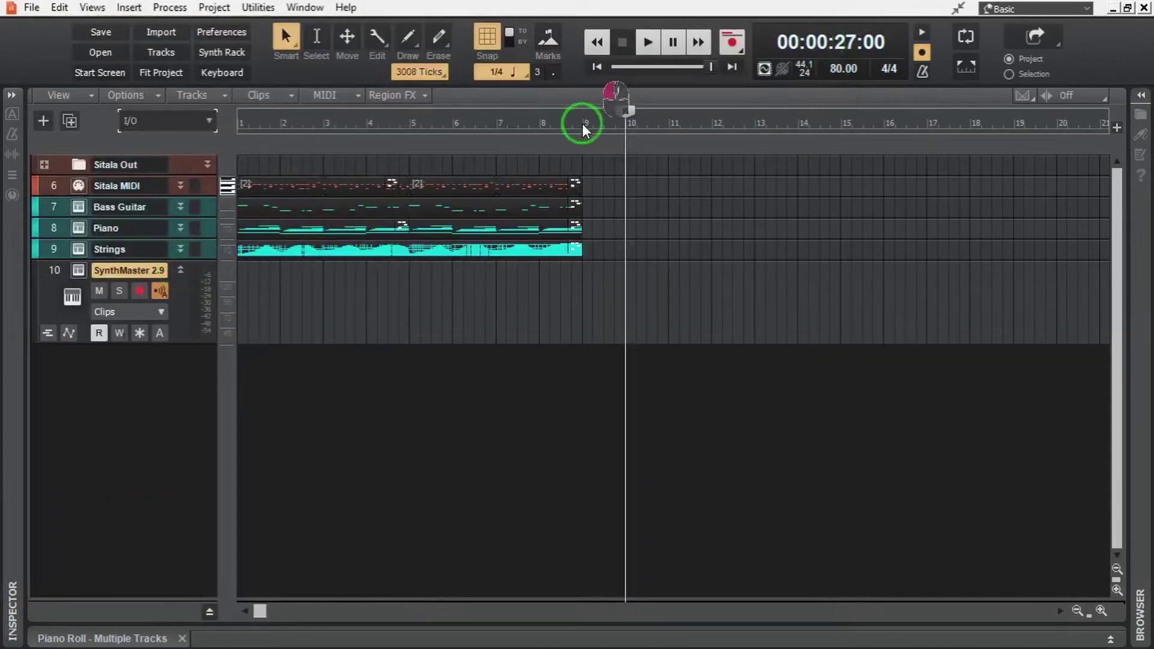
# Loop bars 1–9 and play the arrangement from the project start, then stop.
pyautogui.moveTo(583, 124); pyautogui.dragTo(229, 137)
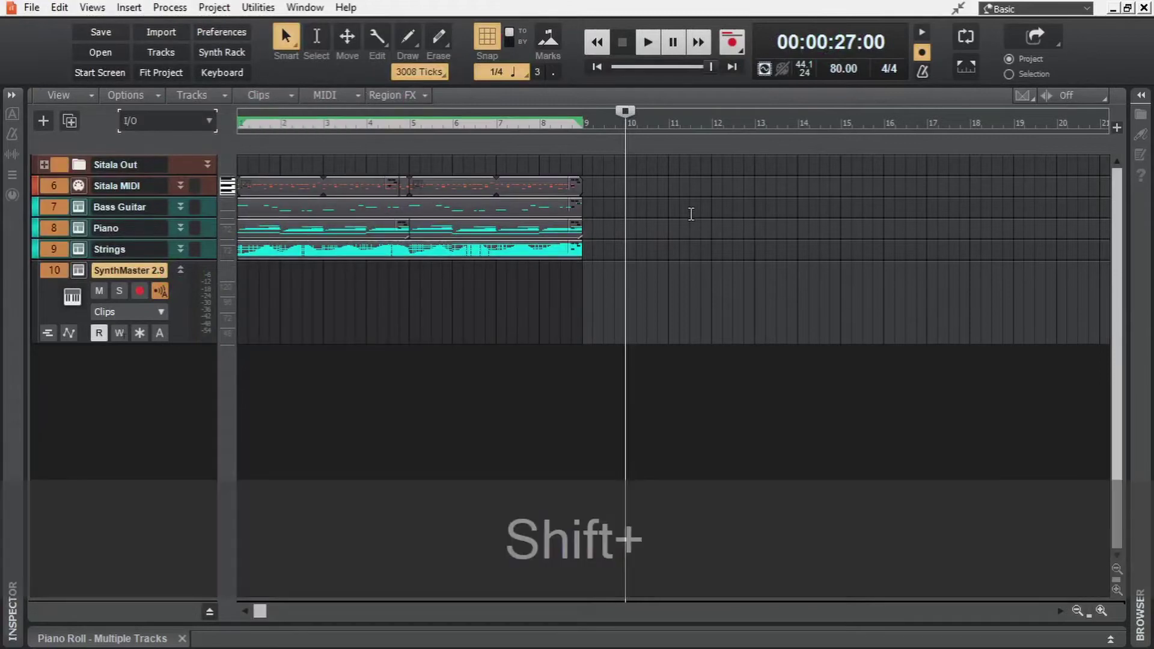
pyautogui.hotkey('shift', 'l')
pyautogui.click(267, 309)
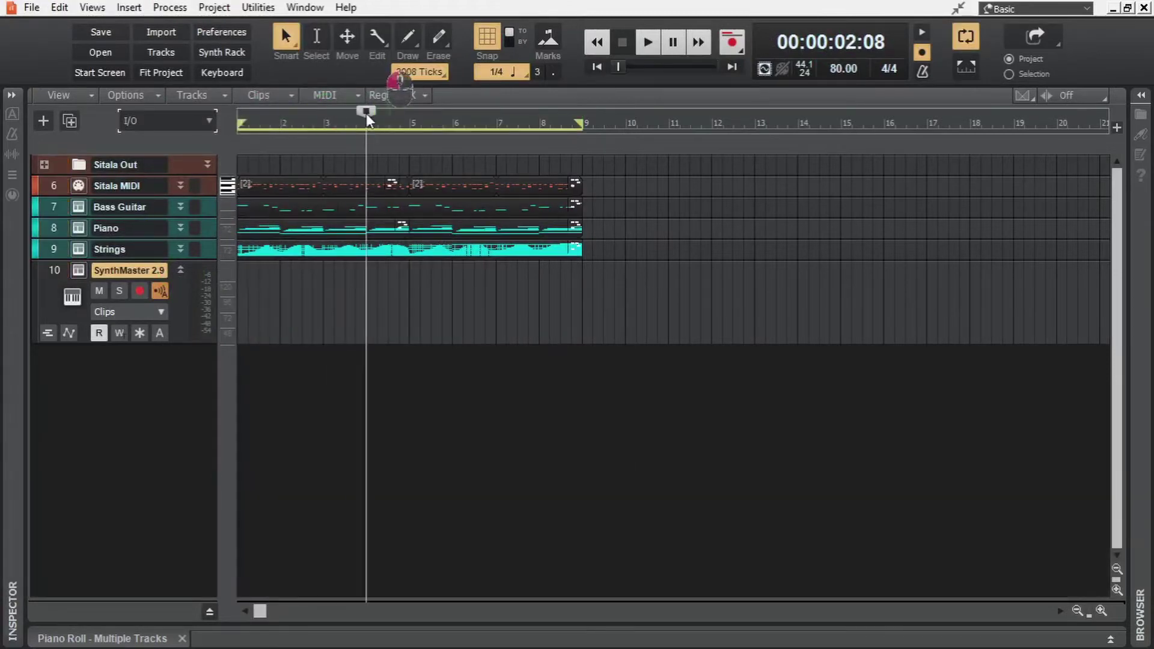
pyautogui.press('w')
pyautogui.press('space')
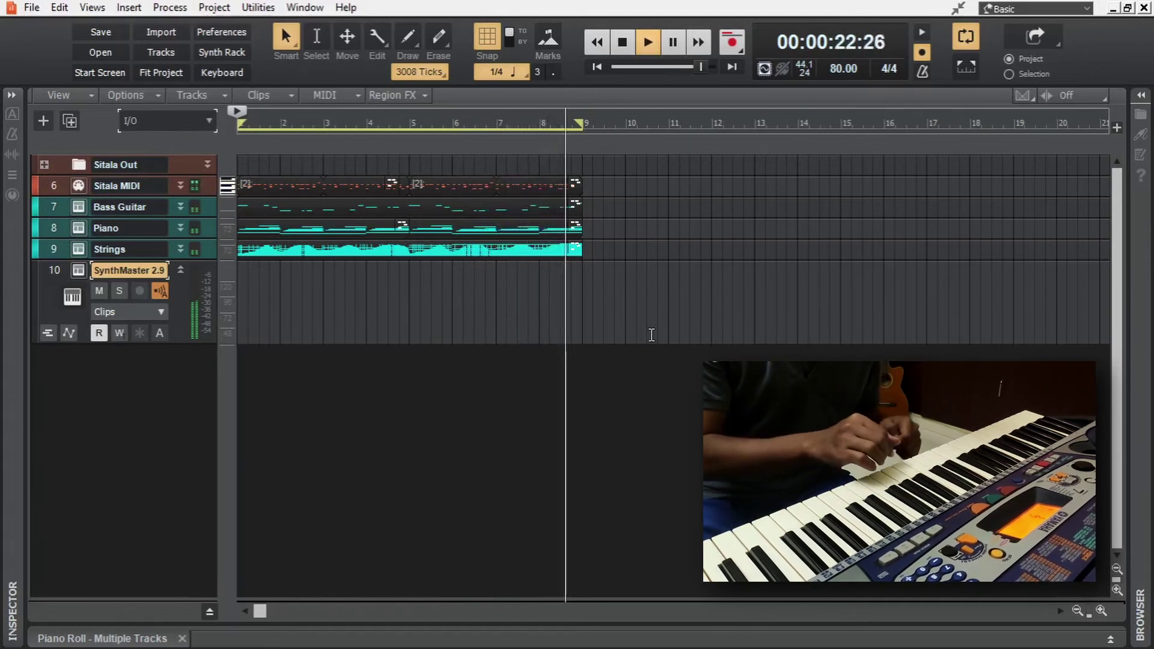
pyautogui.press('space')
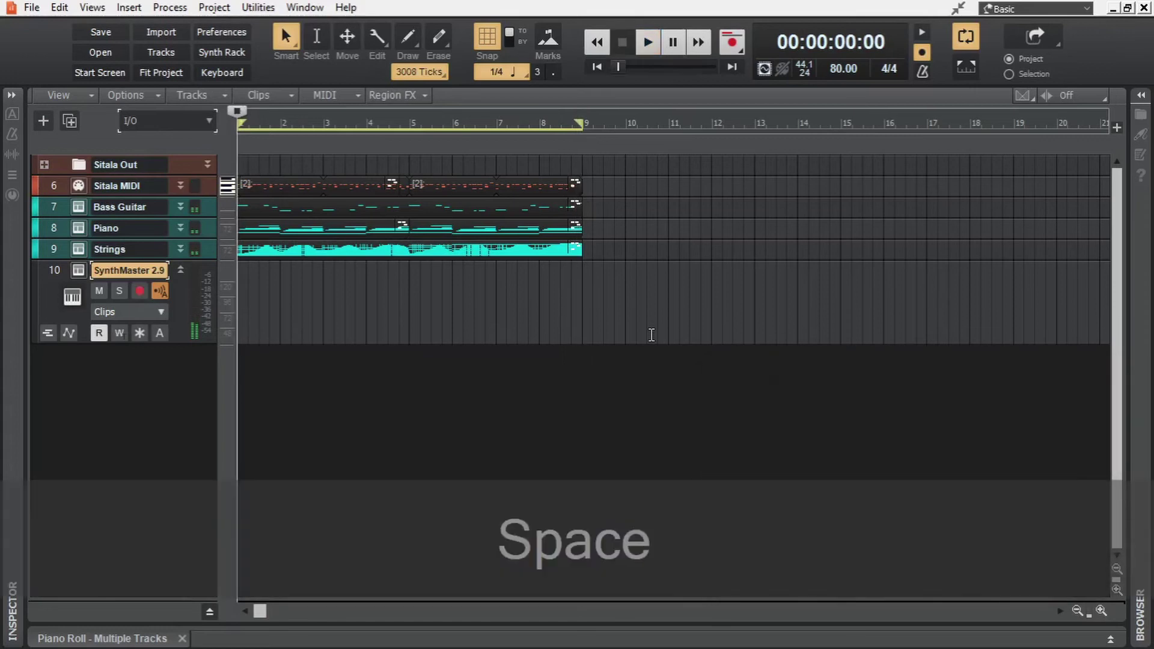
# Mute the Strings track.
pyautogui.click(181, 249)
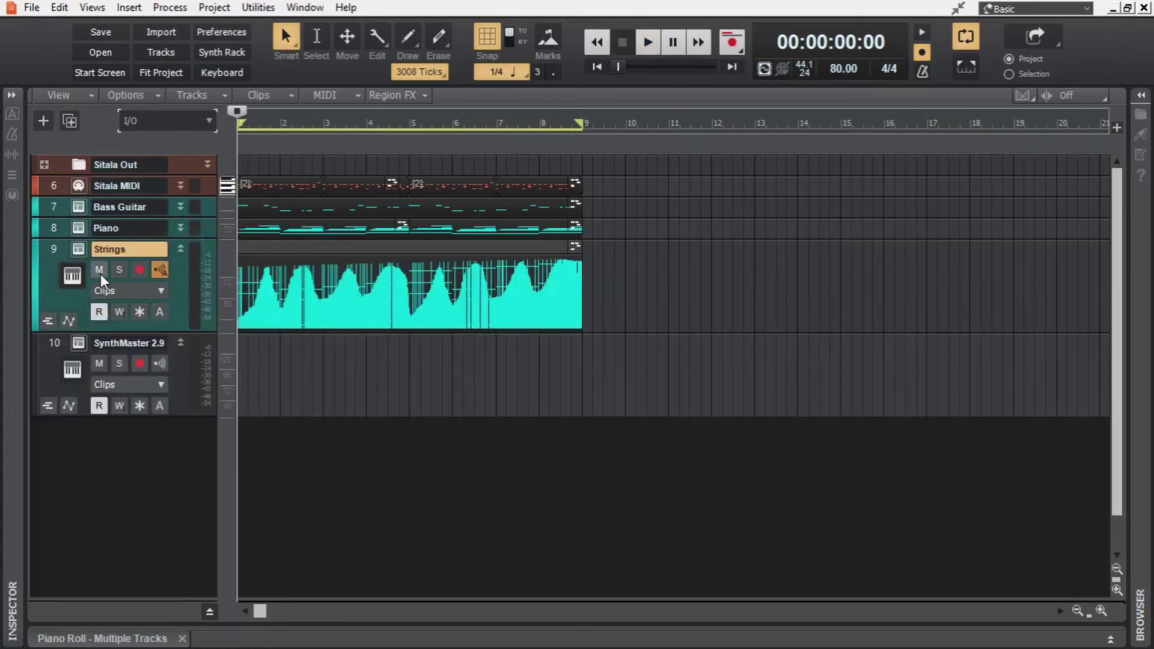
pyautogui.click(99, 271)
pyautogui.click(180, 260)
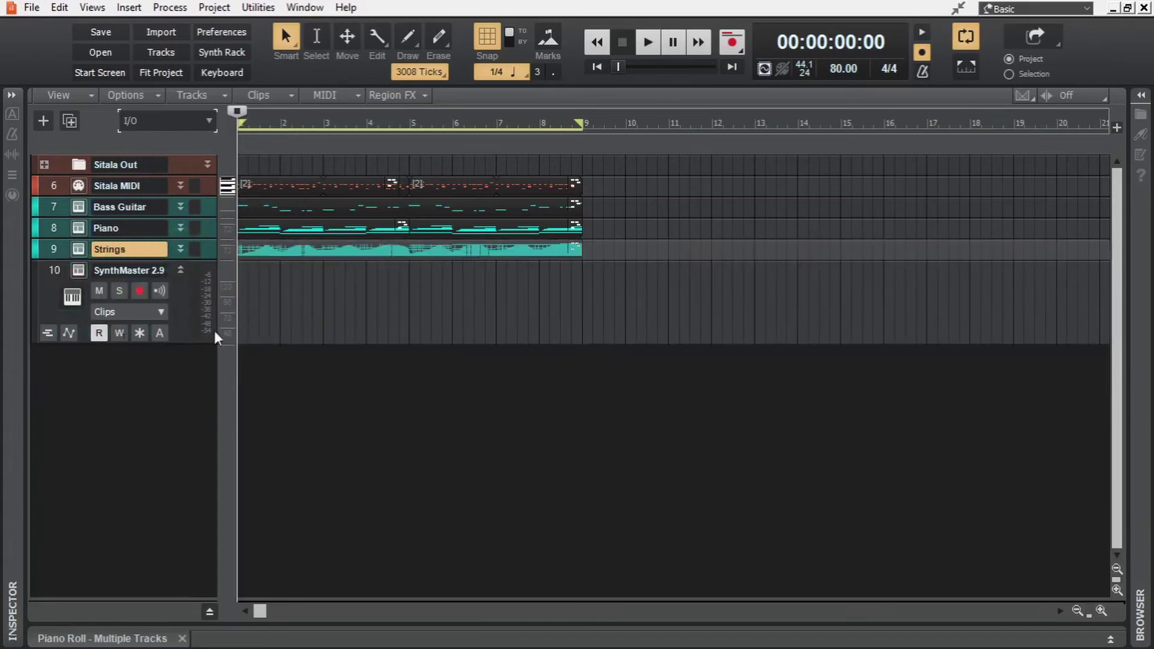
# Test-record on the SynthMaster 2.9 track and review the Metronome's 1-measure record count-in.
pyautogui.click(53, 273)
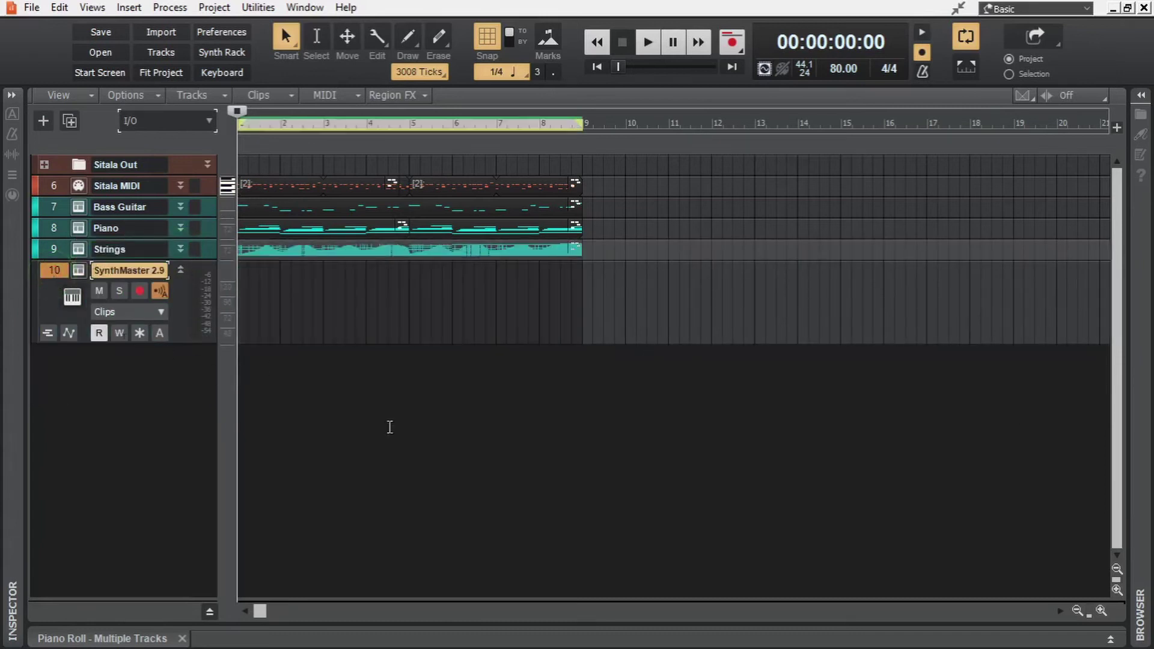
pyautogui.press('r')
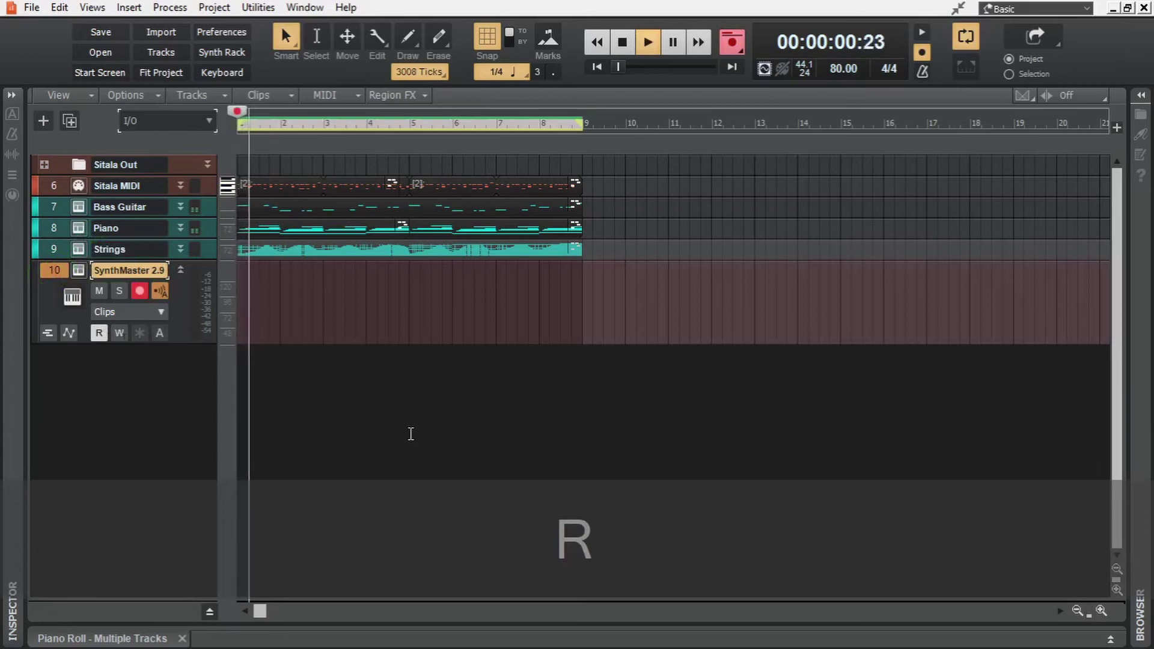
pyautogui.press('space')
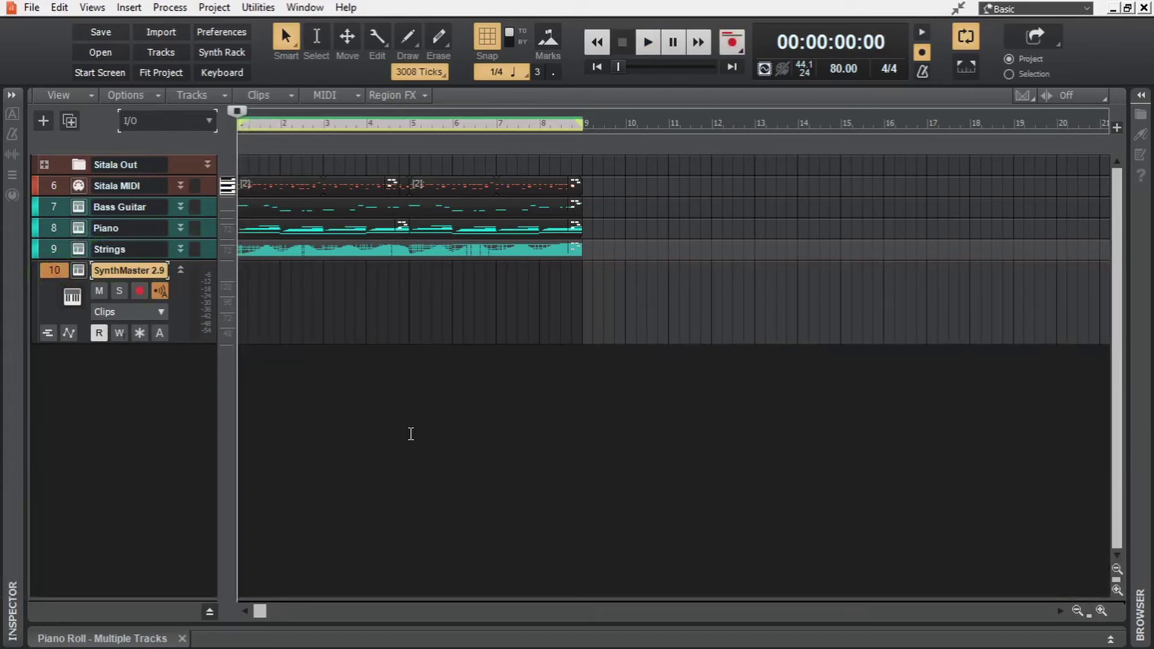
pyautogui.press('p')
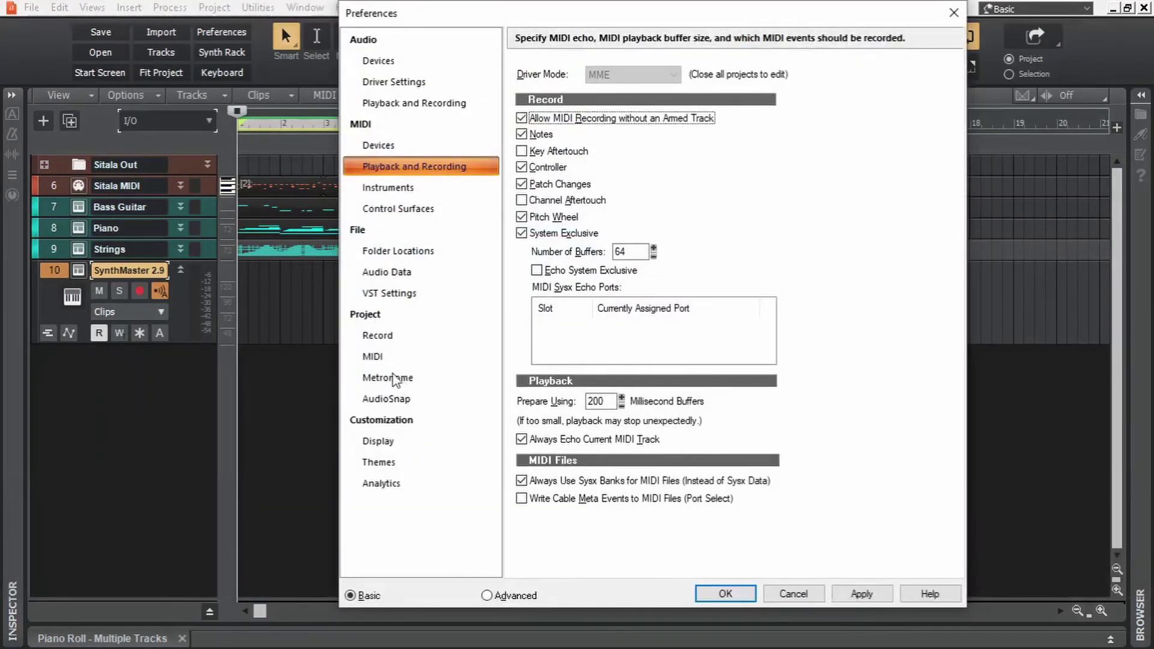
pyautogui.click(394, 380)
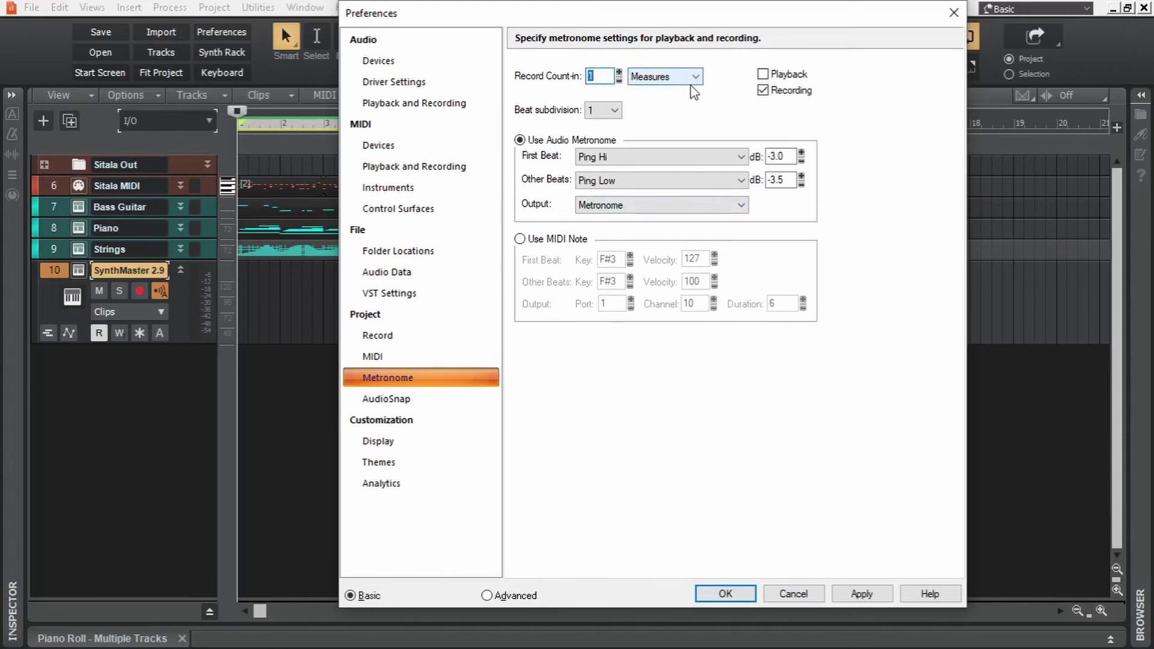
# Record a keyboard melody on the SynthMaster 2.9 track as clip Record 52.
pyautogui.click(713, 595)
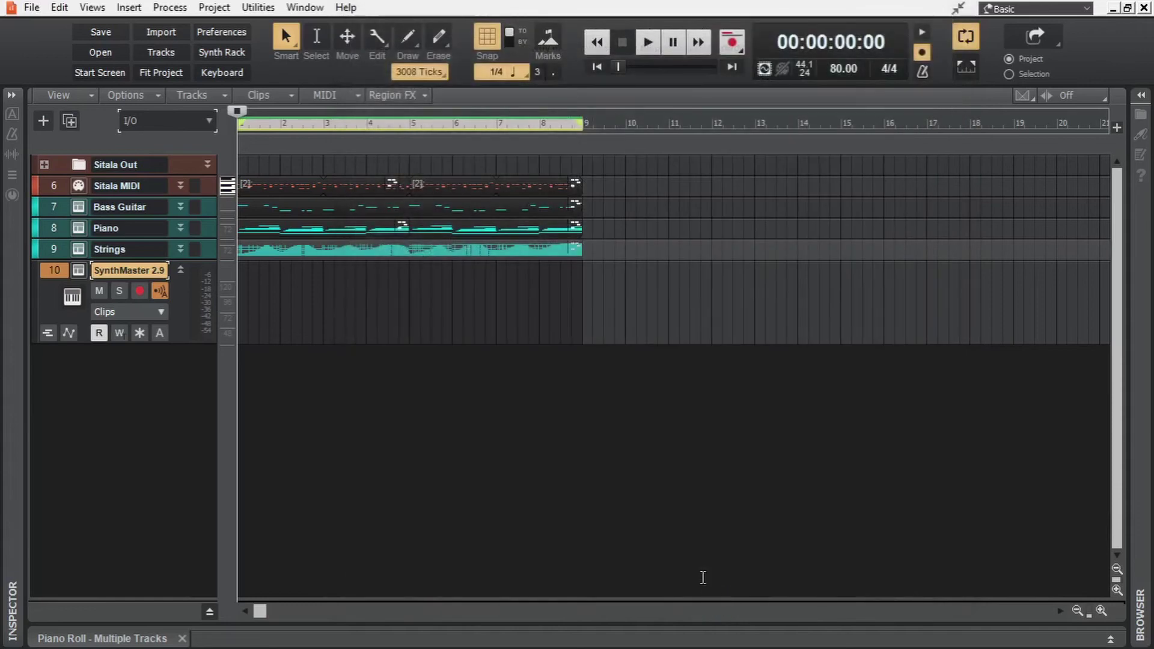
pyautogui.press('r')
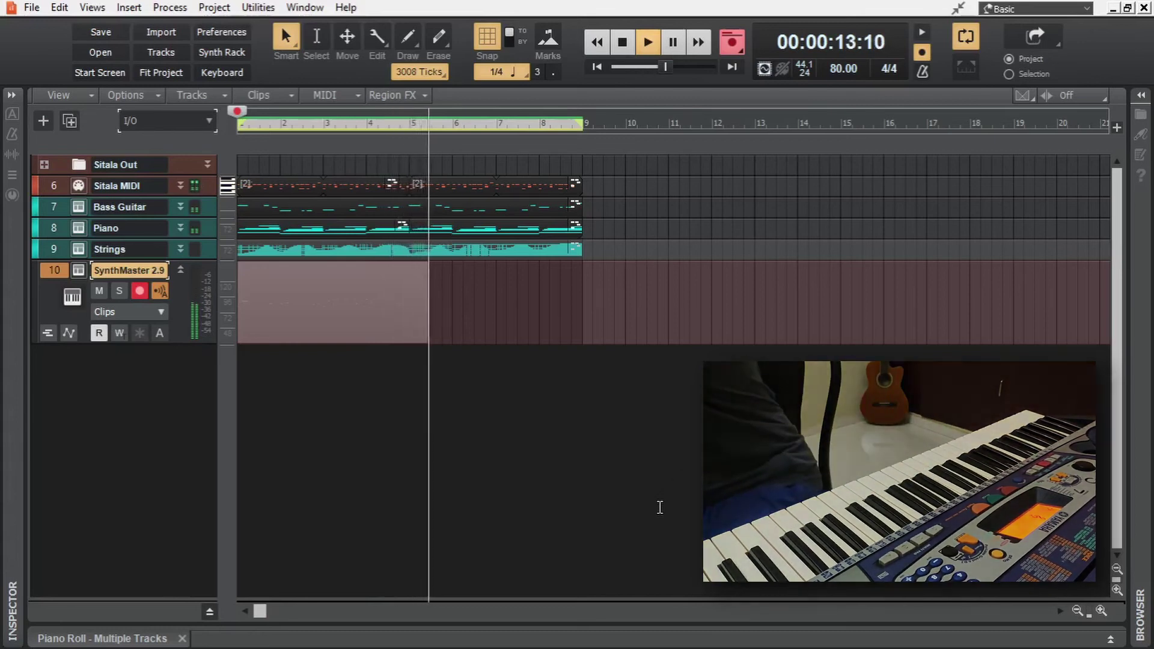
pyautogui.press('space')
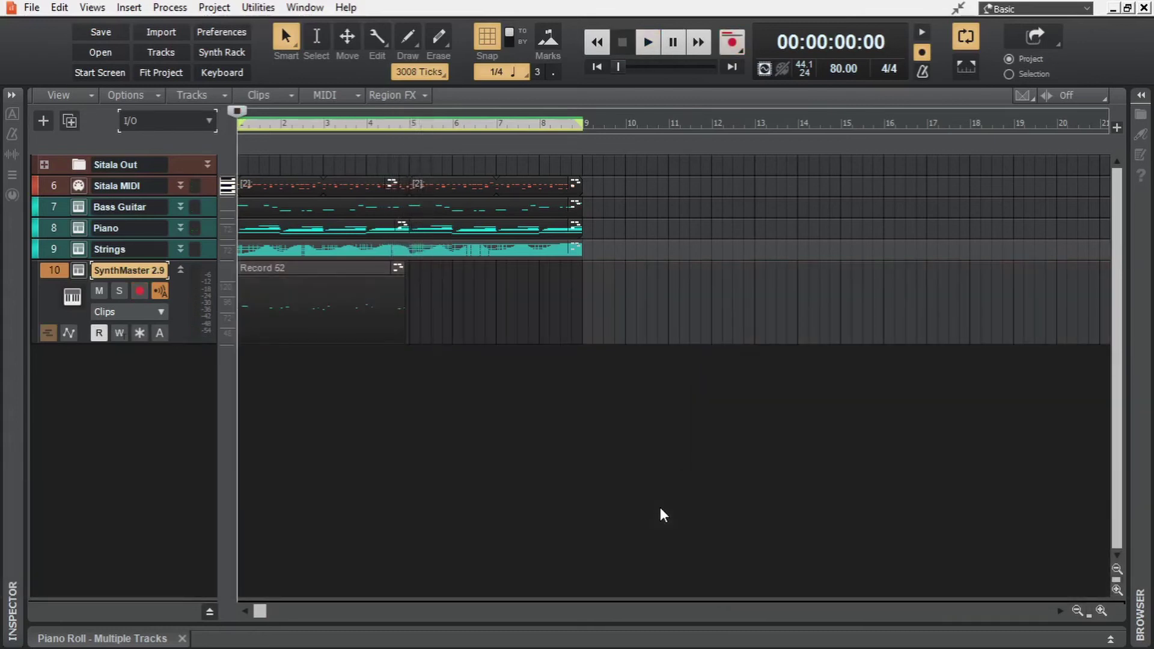
# Copy Record 52 after the original, undo the copy, and reselect Record 52 at bar 5.
pyautogui.click(420, 456)
pyautogui.moveTo(301, 266); pyautogui.dragTo(480, 274)
pyautogui.hotkey('ctrl', 'z')
pyautogui.click(410, 283)
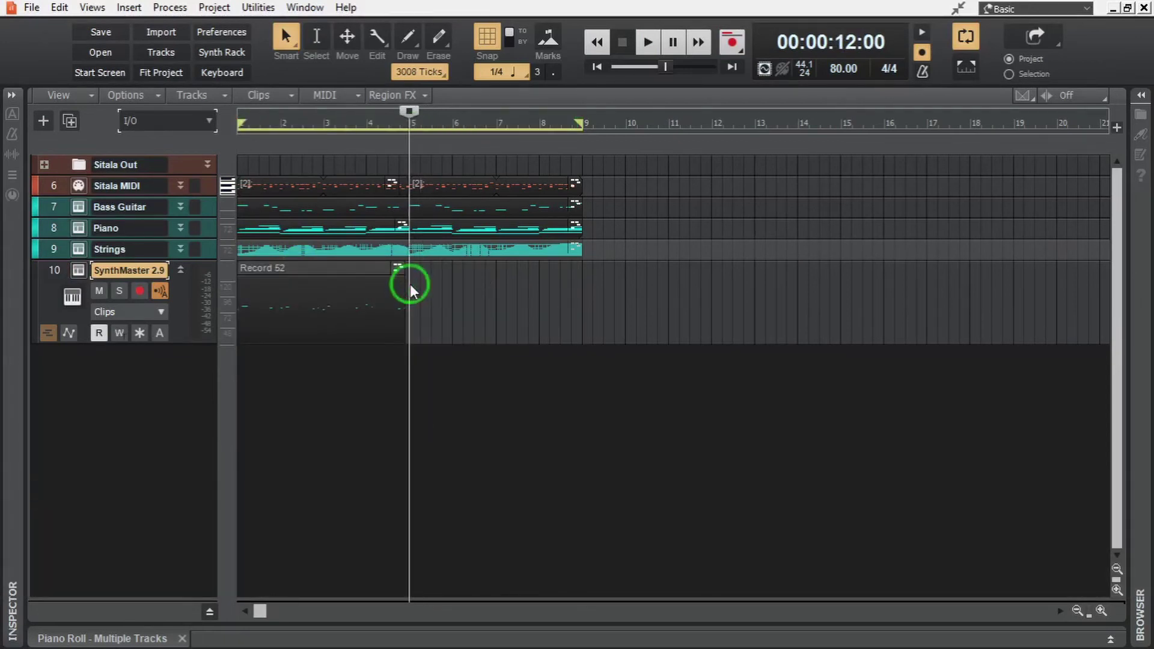
# Open Record 52 in the Piano Roll and record more melody notes out to about bar 8.
pyautogui.hotkey('shift', 'd')
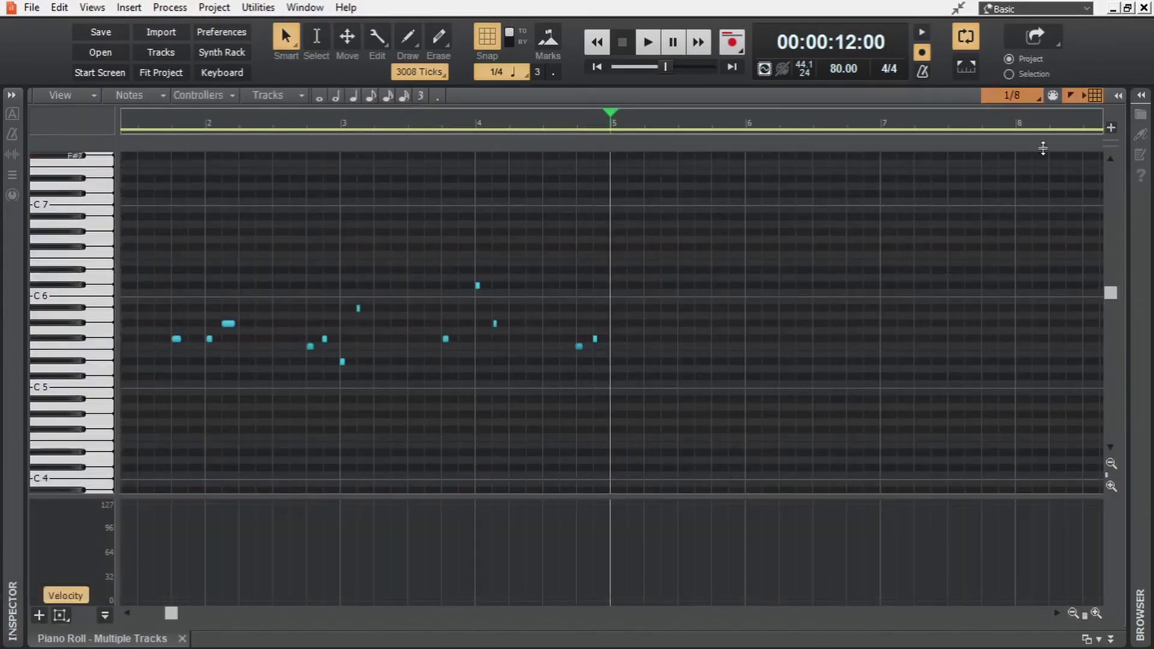
pyautogui.click(1122, 96)
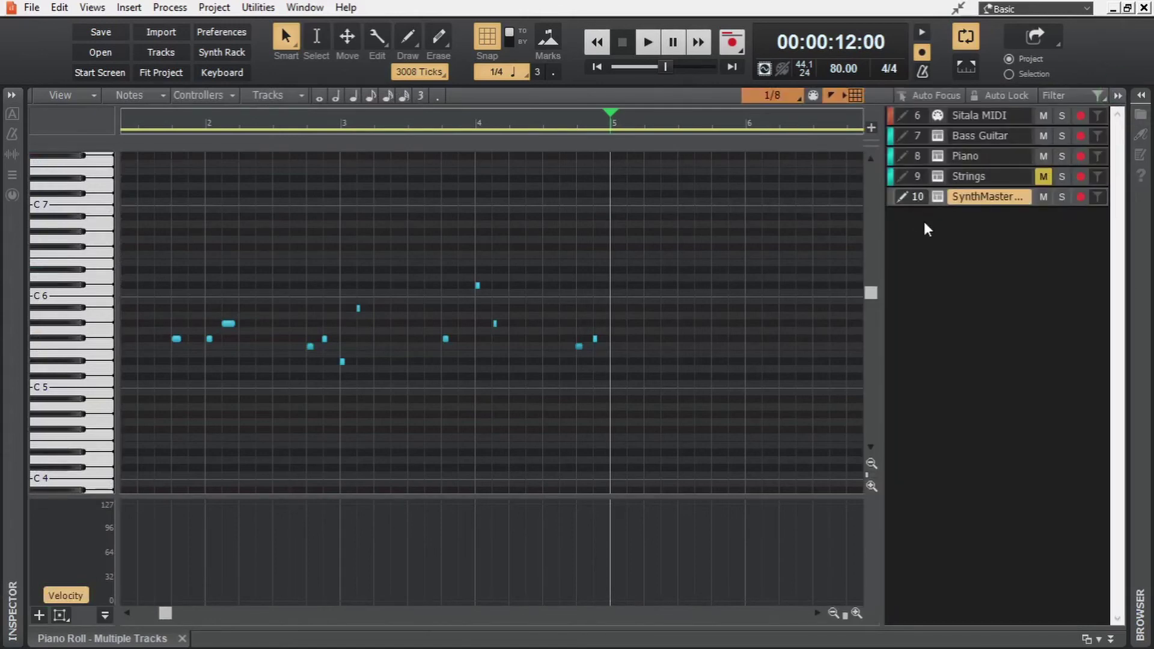
pyautogui.scroll(-3, 771, 255)
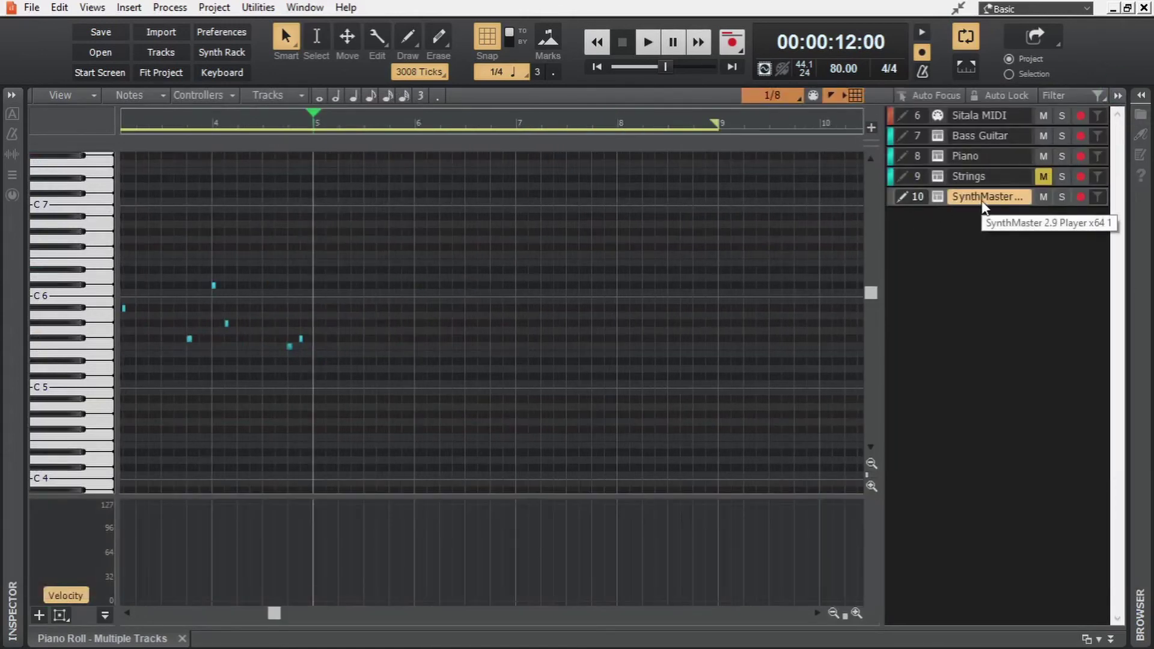
pyautogui.press('r')
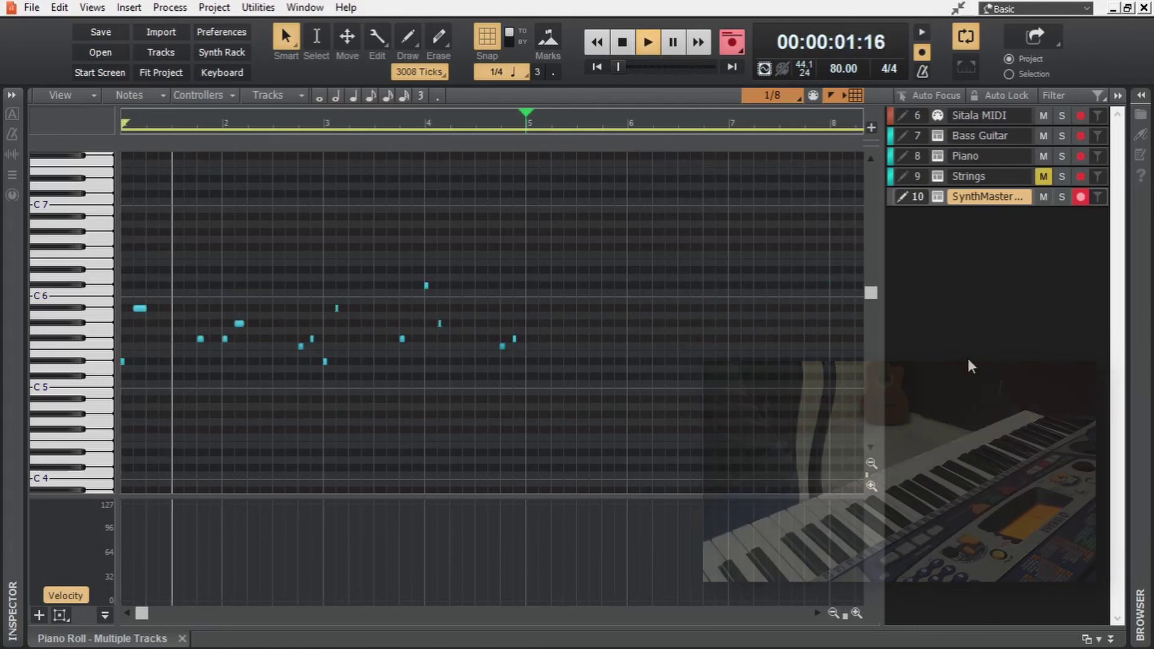
pyautogui.press('space')
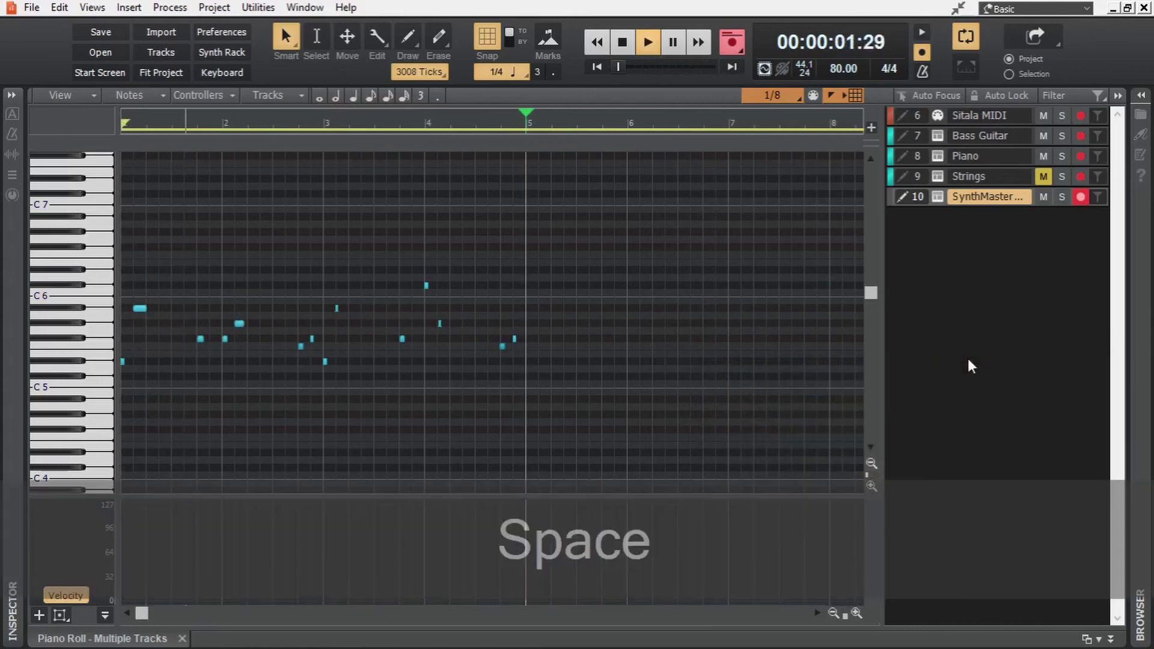
pyautogui.moveTo(143, 617); pyautogui.dragTo(193, 616)
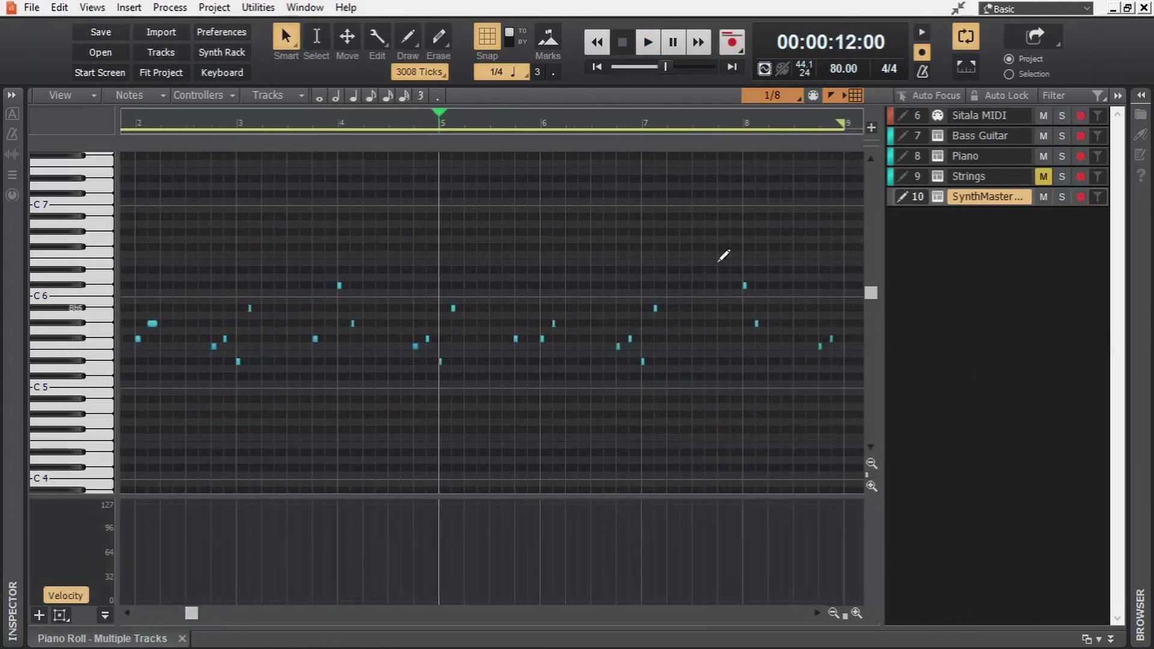